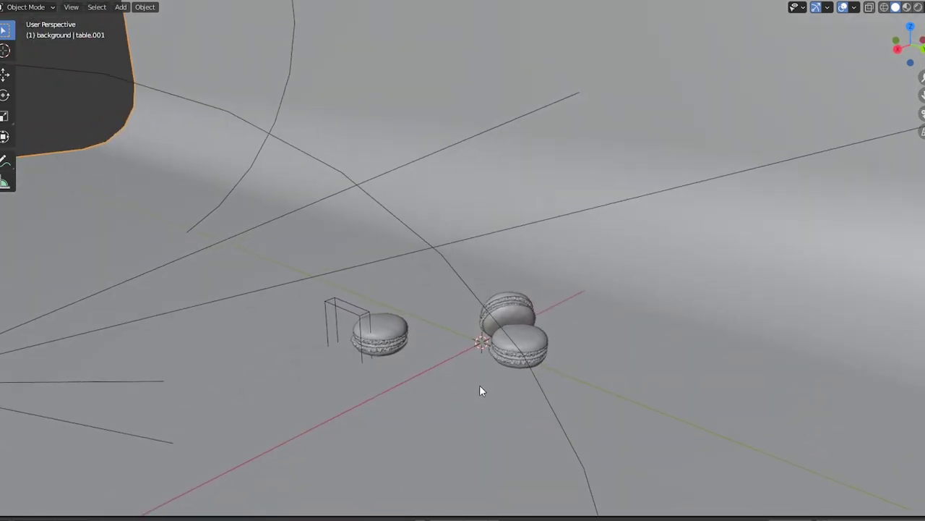
- Browse the Sketchfab macaron results and open the Macaron #4 model page
scroll(467, 380, up, 8)
middle_drag(405, 329, 577, 322)
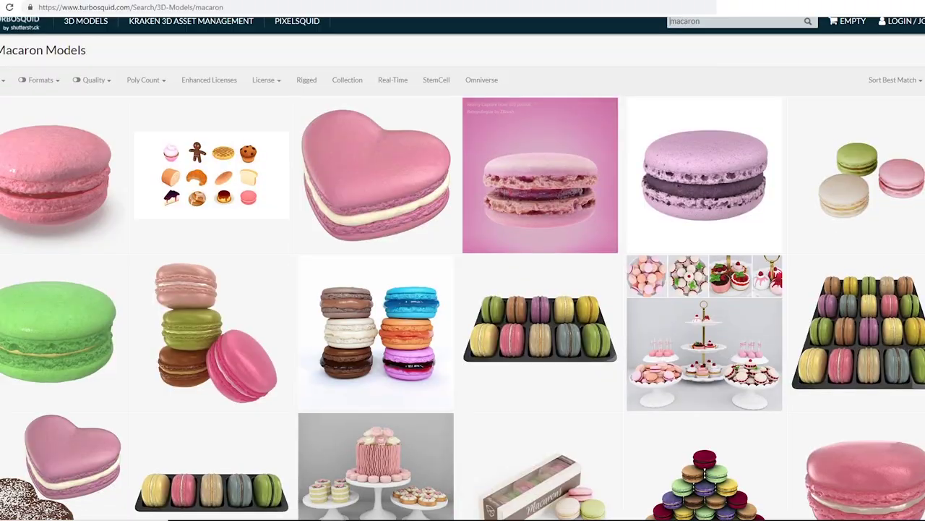
scroll(463, 268, down, 3)
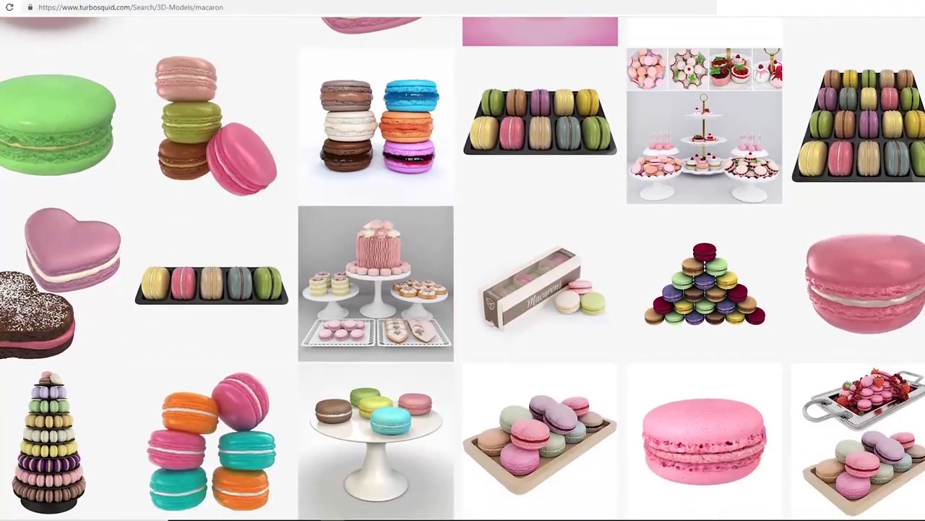
scroll(463, 268, down, 8)
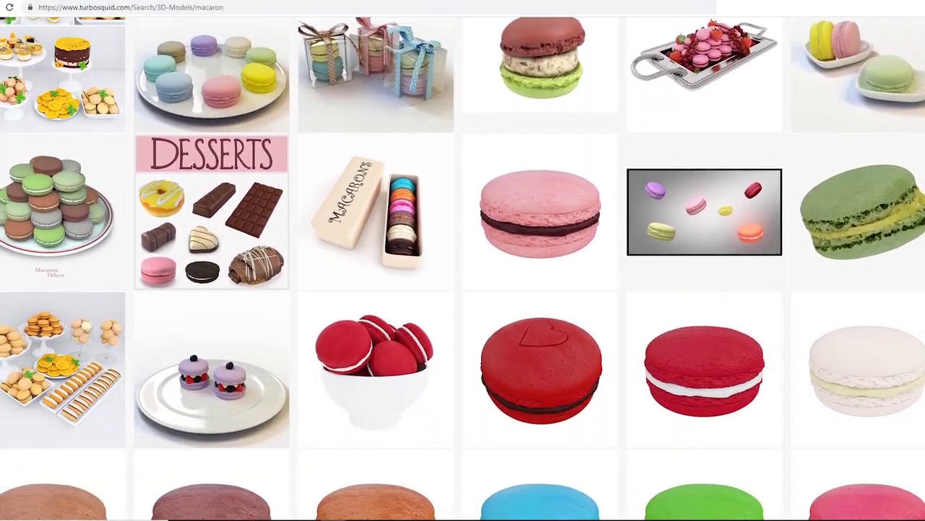
scroll(463, 268, down, 4)
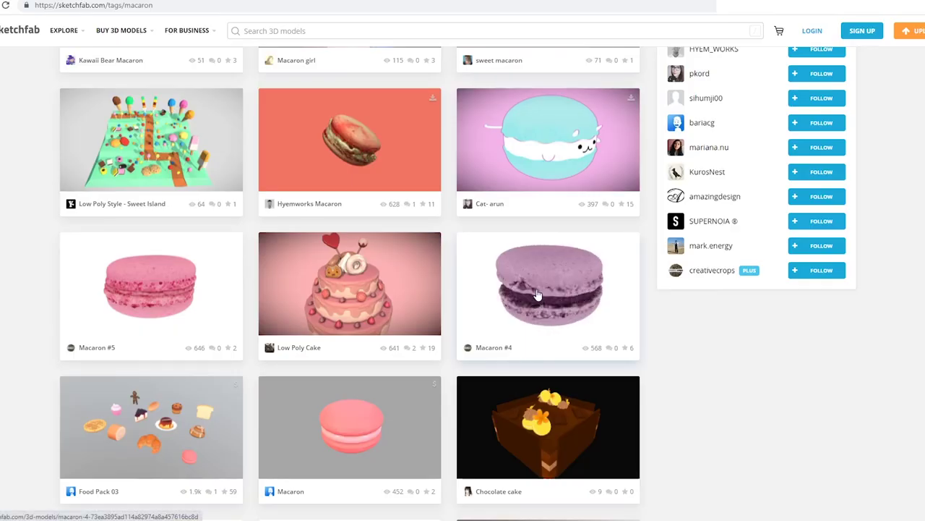
click(536, 293)
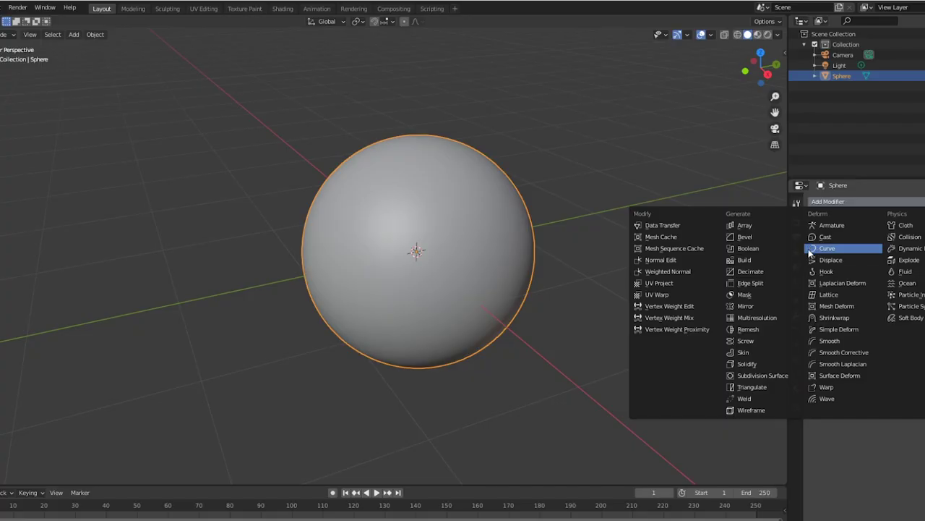
- Add a Displace modifier to the sphere that uses the existing '0 Texture'
click(811, 258)
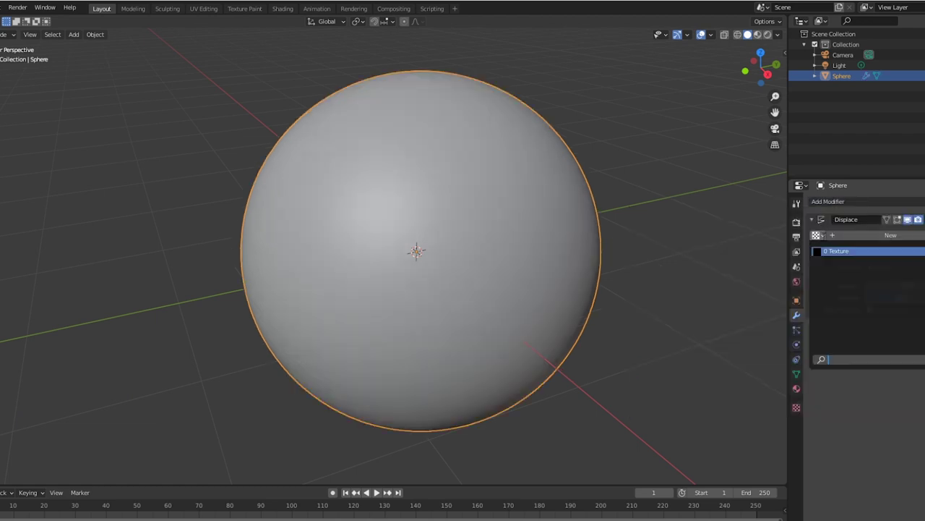
click(819, 236)
click(830, 251)
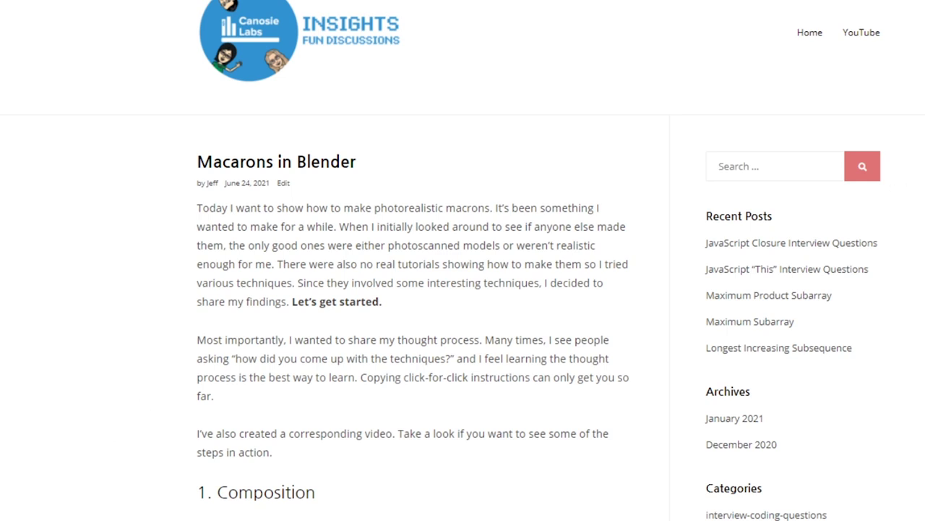
- Scroll through the 'Macarons in Blender' post and spin the textured model to inspect it
scroll(415, 260, down, 8)
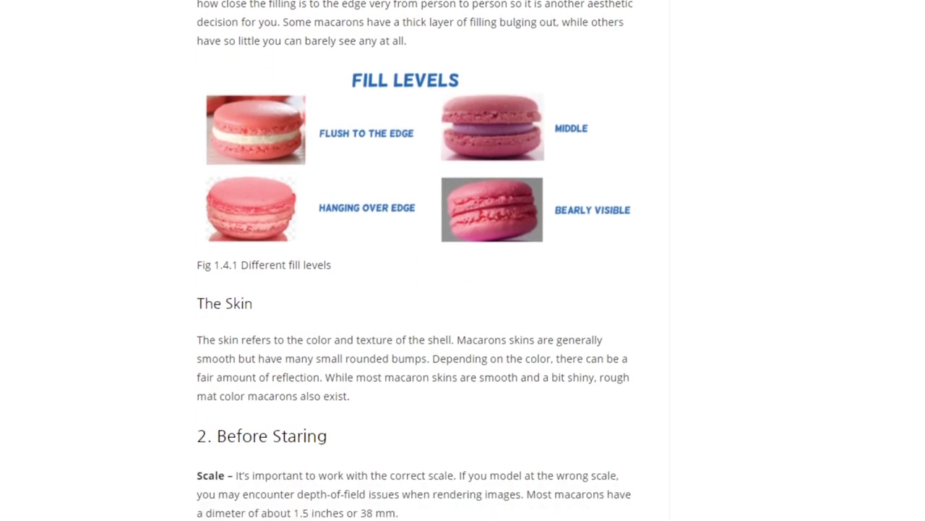
scroll(416, 261, down, 9)
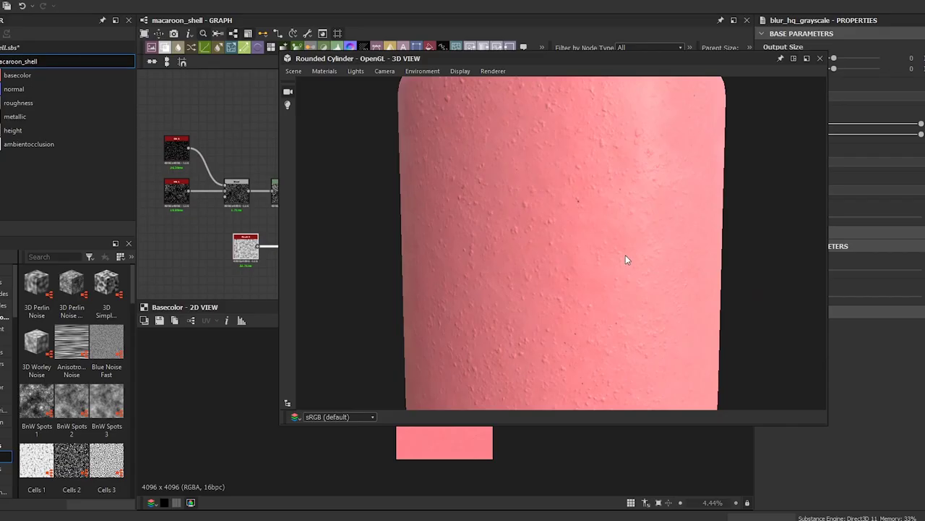
drag(625, 254, 489, 253)
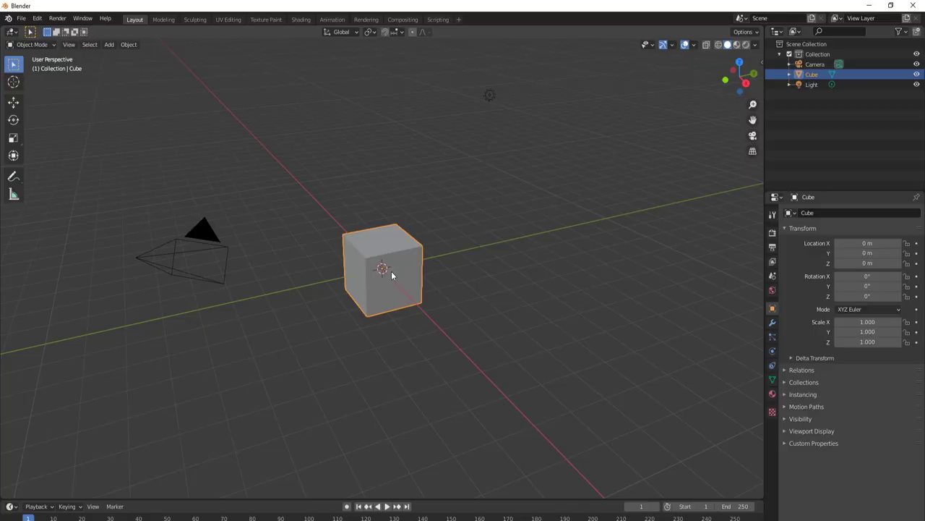
- Delete the default cube and add a UV sphere with its radius entered as 3 cm
key(Delete)
key(shift+a)
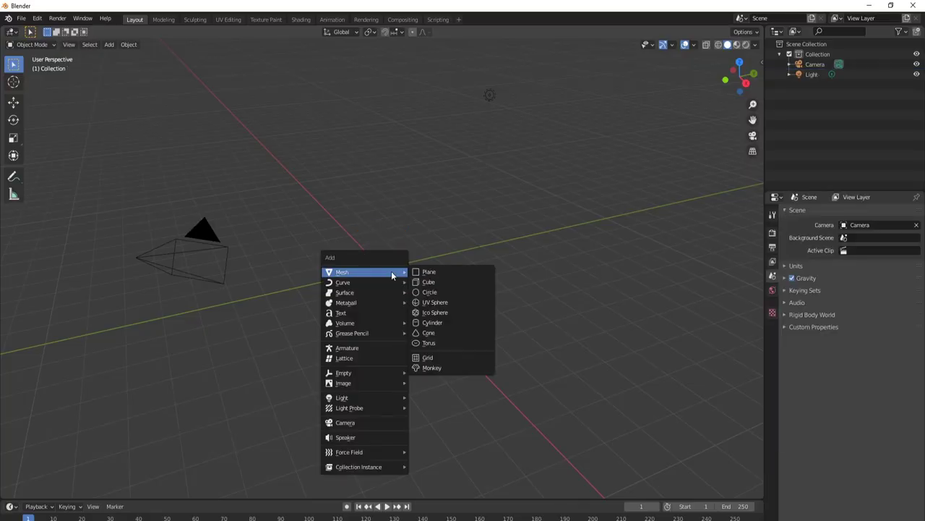
click(448, 302)
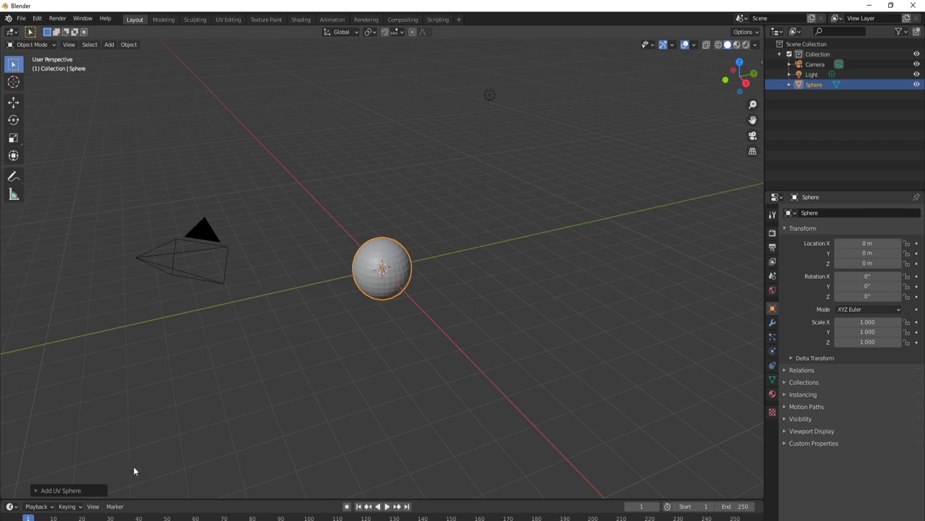
click(58, 491)
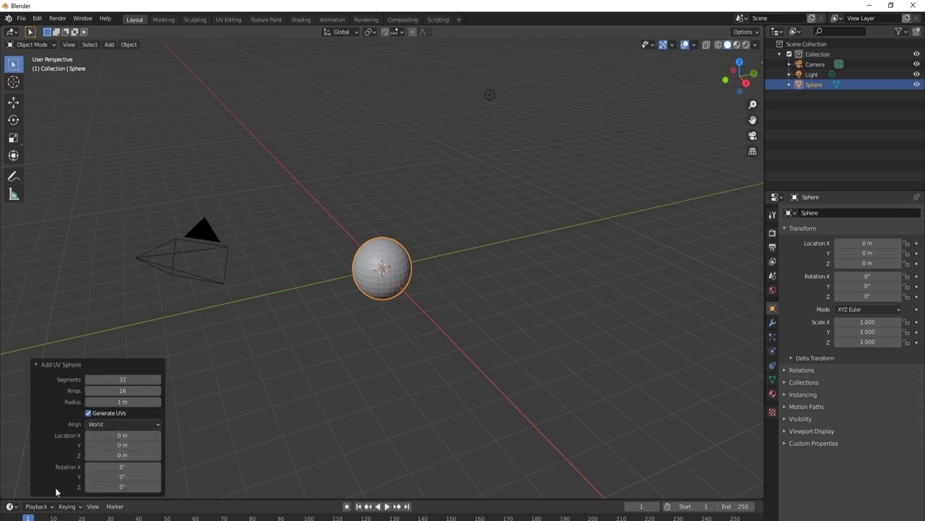
click(133, 401)
text(3 cm)
key(Return)
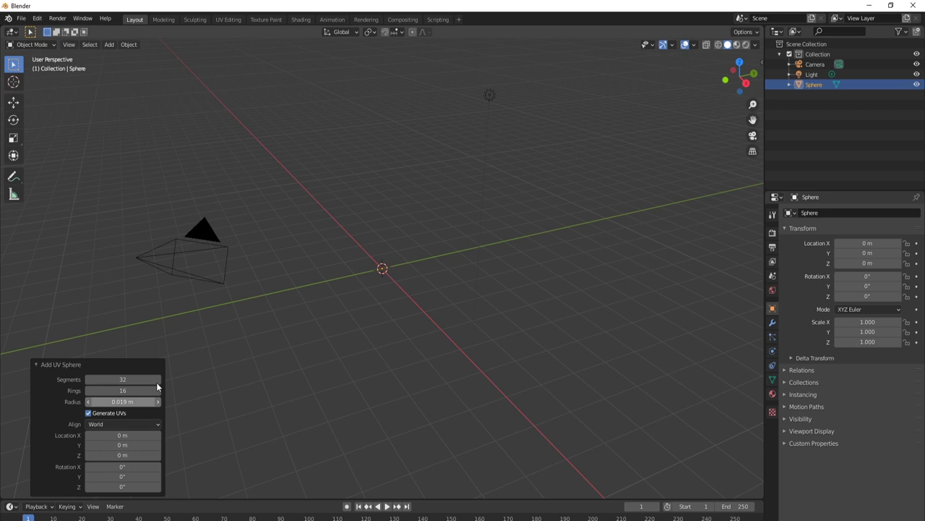
click(389, 309)
middle_drag(389, 310, 354, 252)
scroll(355, 252, up, 15)
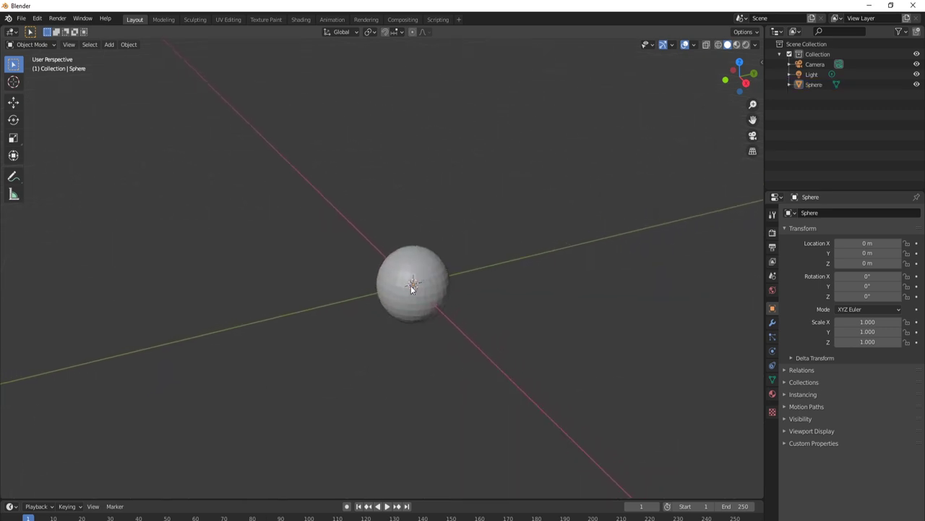
- In side view, delete the lower half of the sphere's vertices to leave a dome
key(Tab)
key(KP_3)
drag(258, 252, 667, 435)
key(x)
click(667, 435)
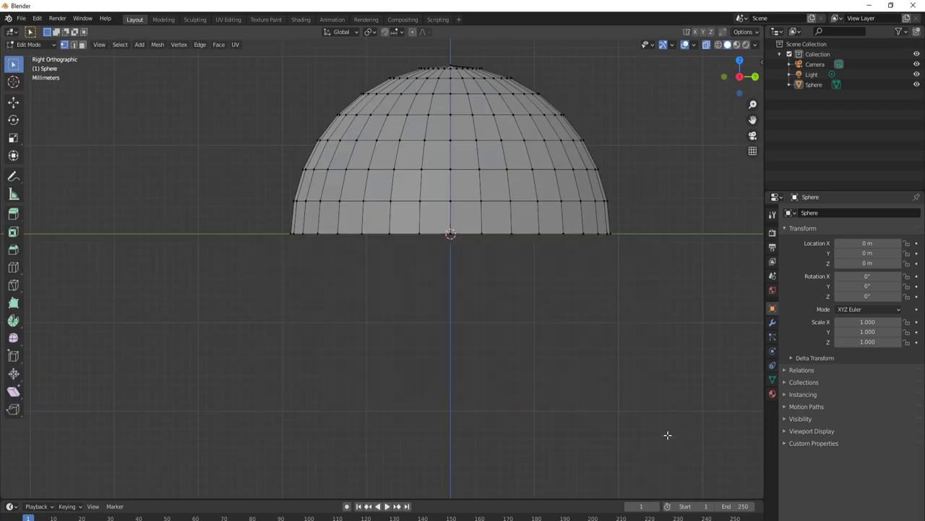
- Select the dome's open rim edge loop and fill it with a face
middle_drag(520, 344, 78, 47)
click(73, 44)
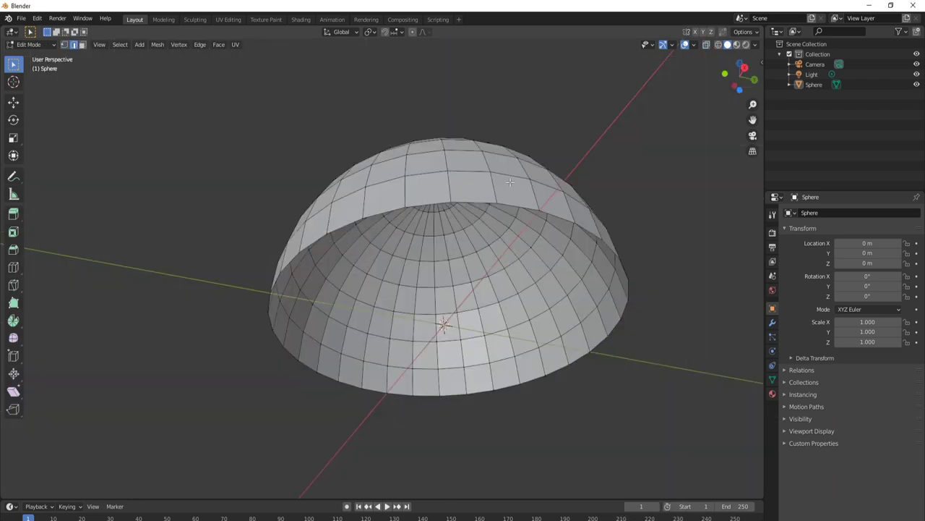
alt+click(561, 218)
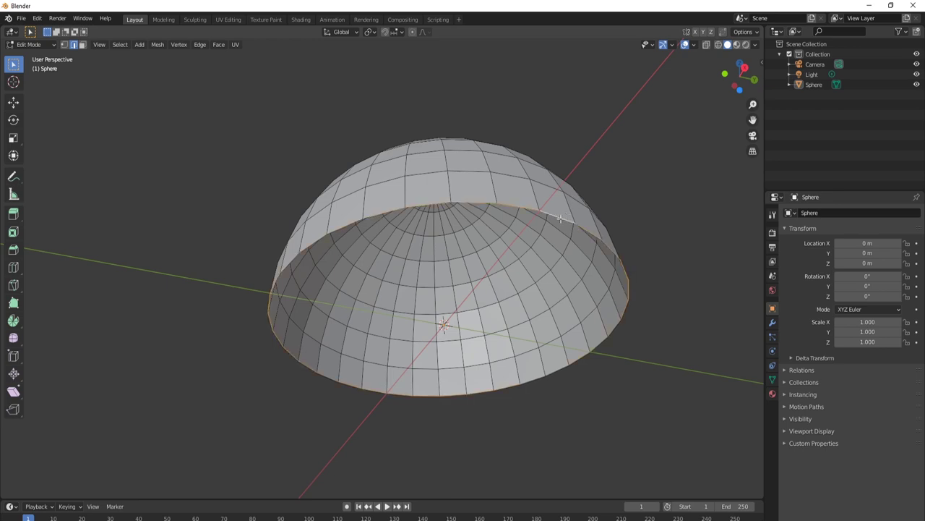
key(f)
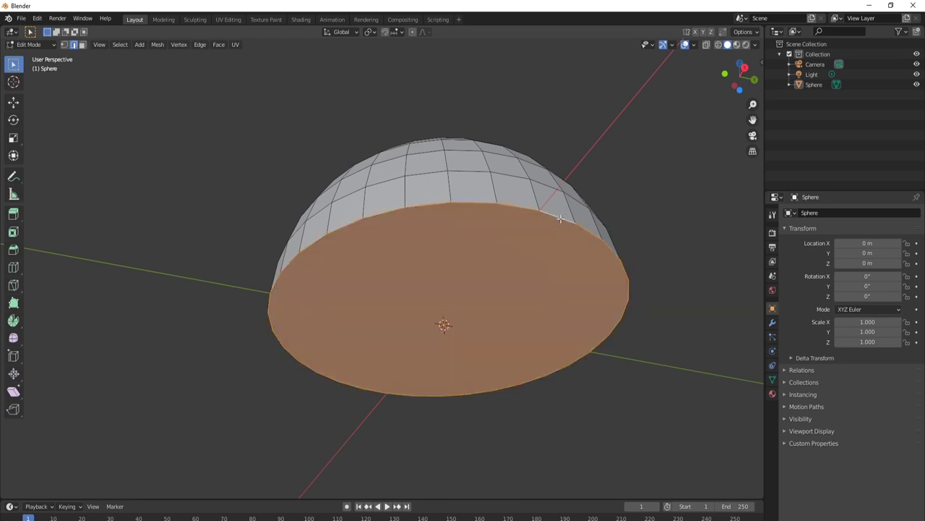
- Inset the base face four times into concentric rings, then return to Object Mode in back view
key(i)
click(492, 280)
key(i)
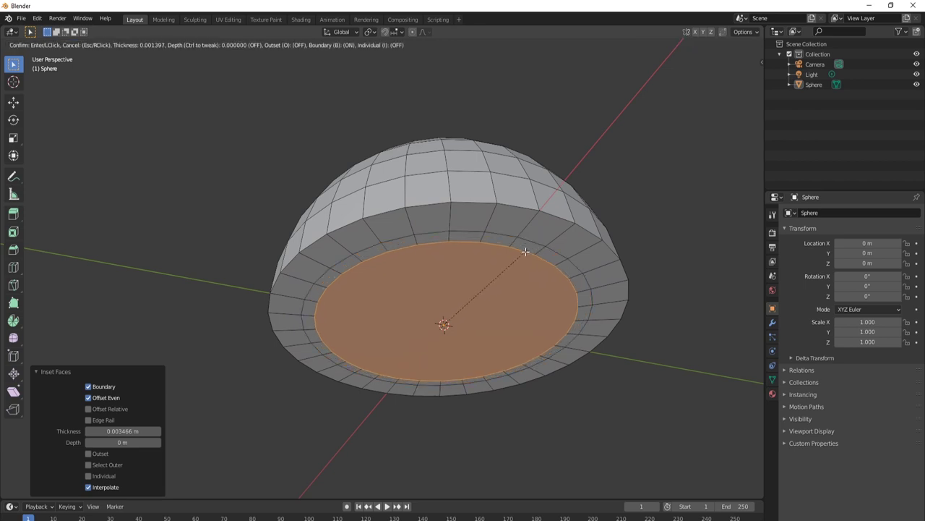
click(519, 259)
key(i)
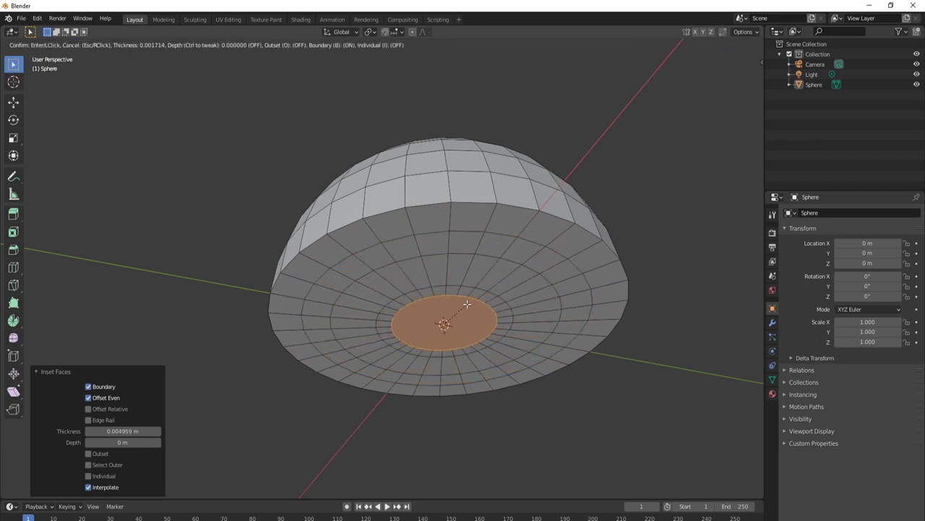
click(454, 317)
key(i)
click(444, 326)
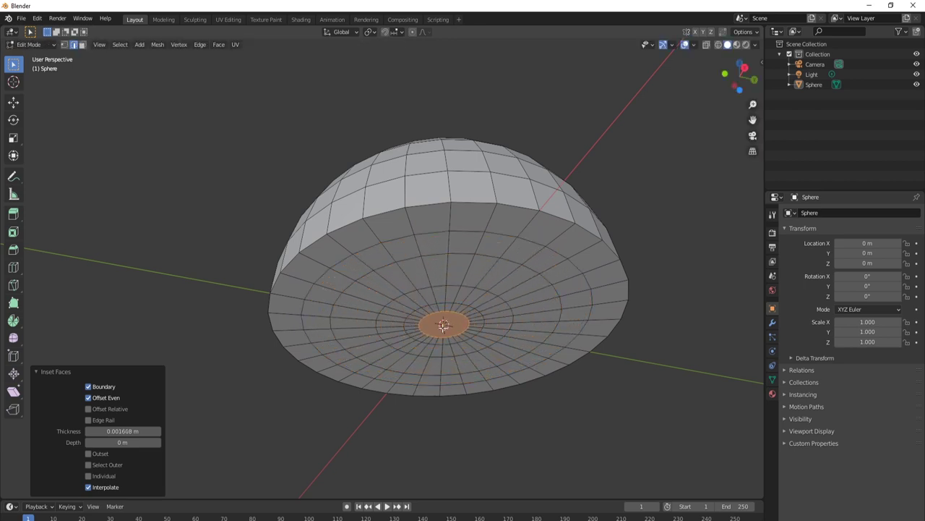
key(Tab)
key(ctrl+KP_1)
key(shift+a)
- Show the reference photo with X-Ray on and scale the dome along Z to 0.448
mouse_move(657, 261)
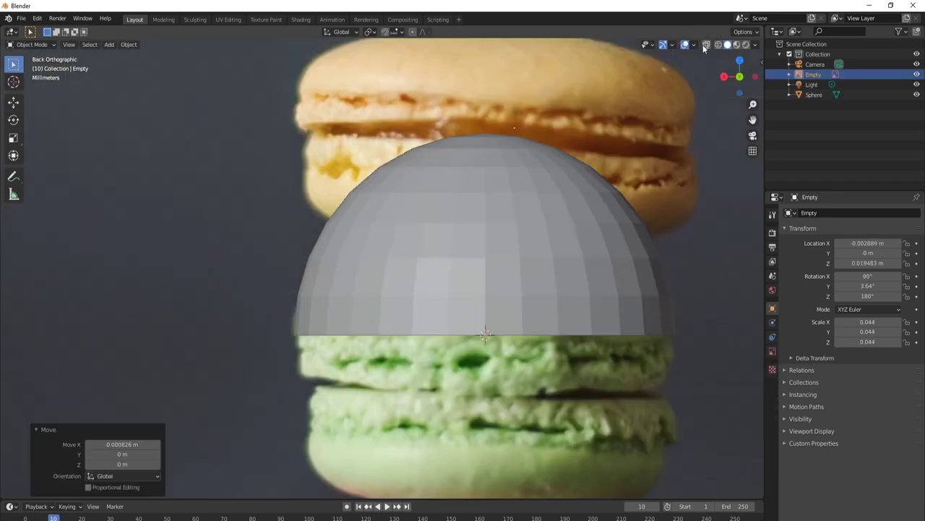
click(706, 45)
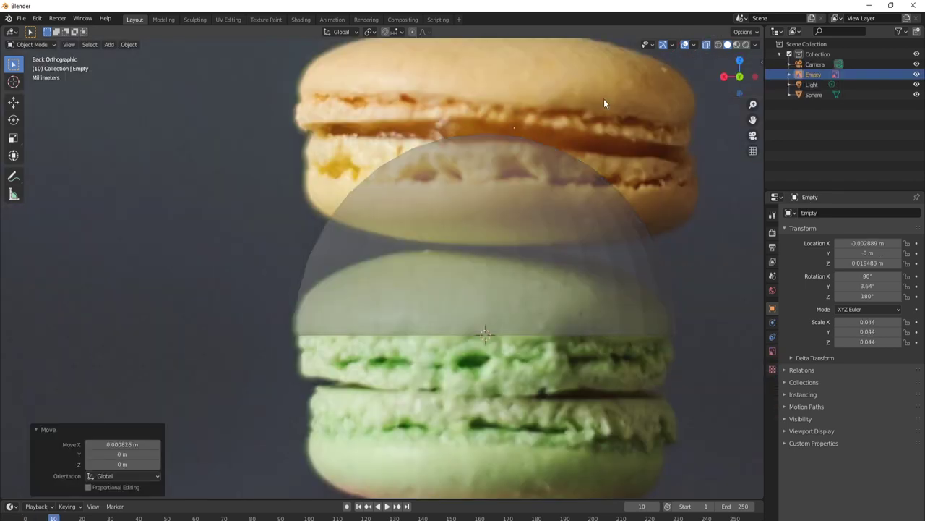
click(510, 165)
key(s)
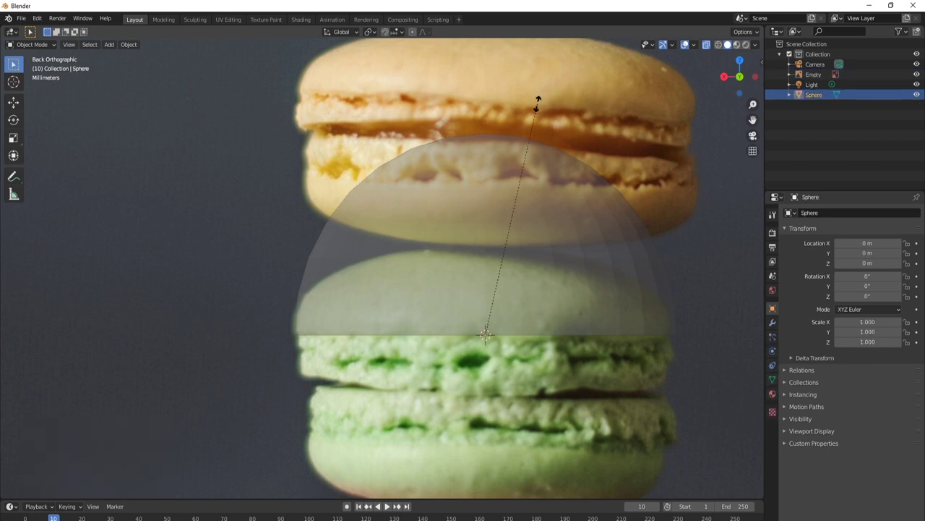
key(z)
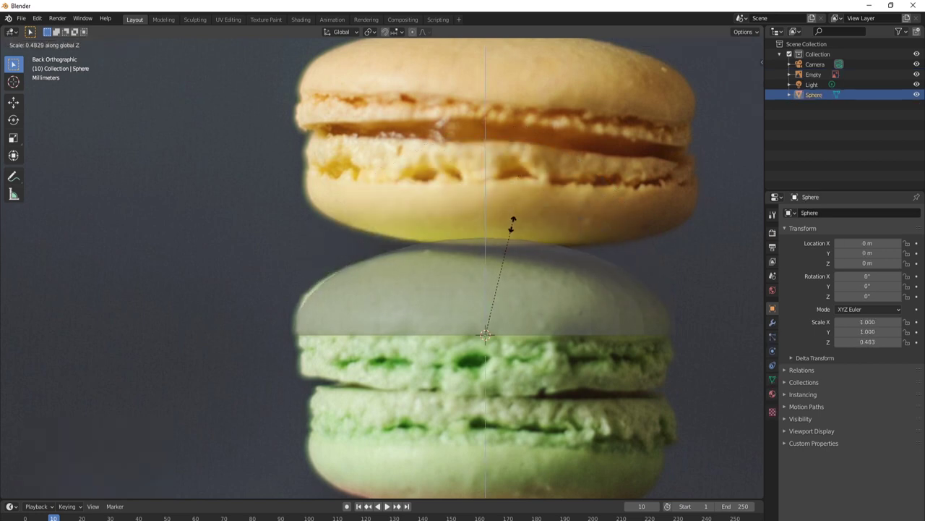
click(511, 232)
key(Tab)
key(s)
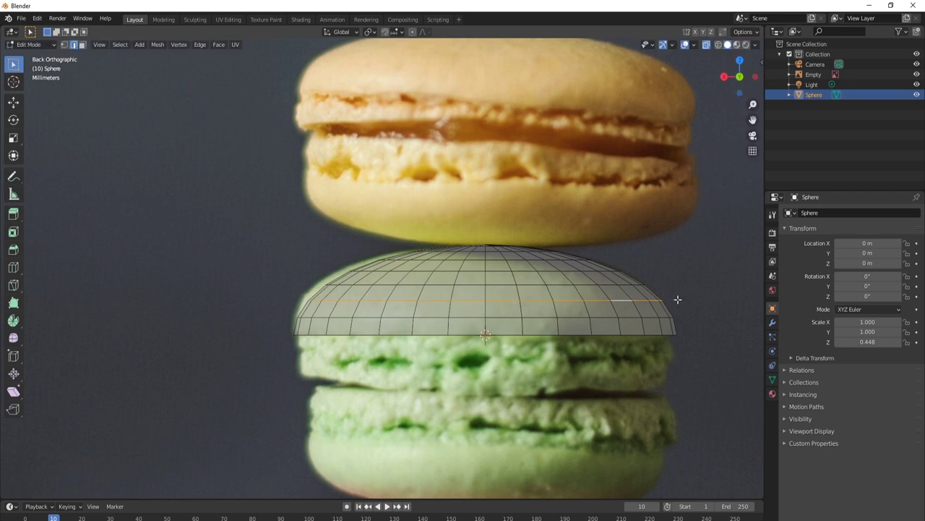
right_click(666, 281)
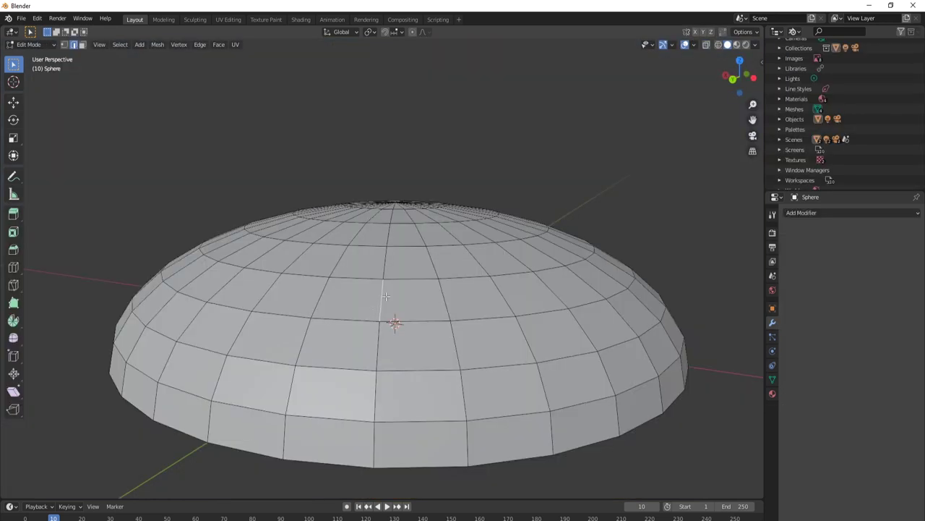
- Mark the dome's rim and centre edge loops as UV seams
alt+click(380, 308)
right_click(382, 295)
click(382, 294)
middle_drag(446, 340, 473, 351)
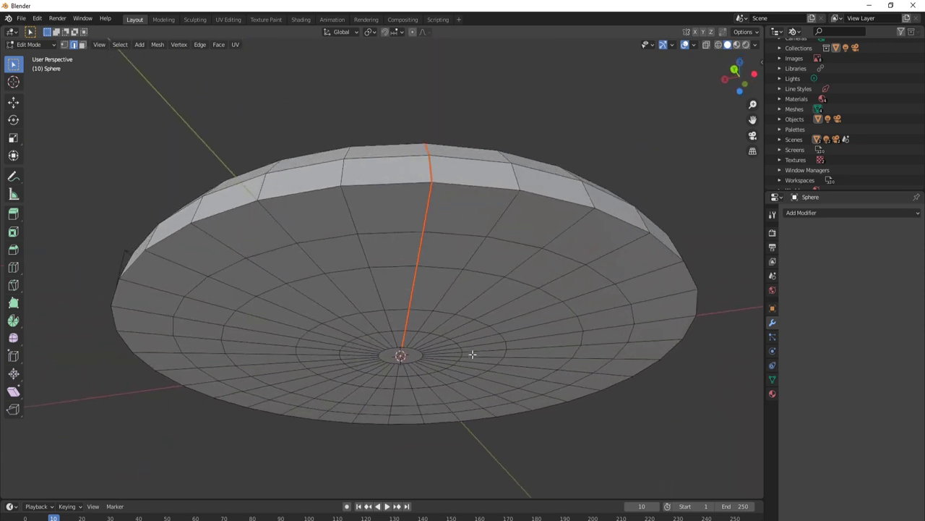
alt+click(457, 186)
key(u)
click(457, 186)
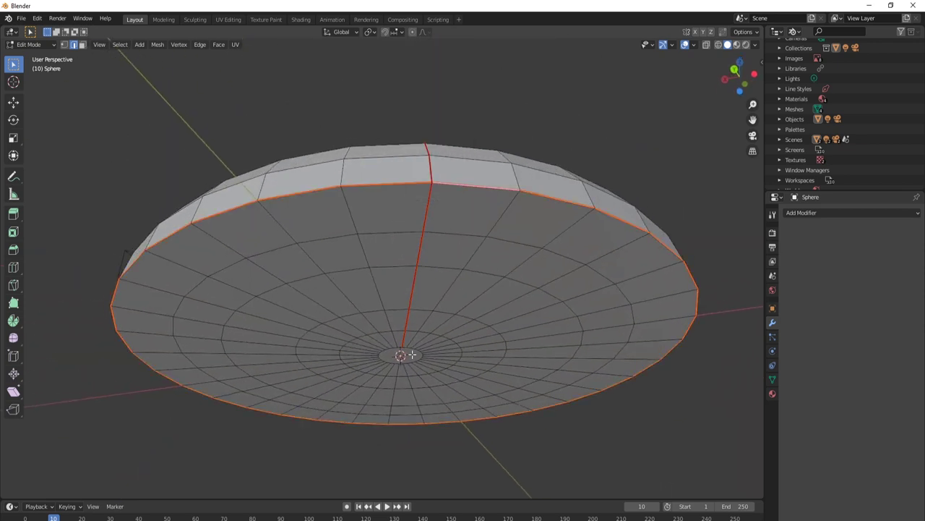
alt+click(408, 352)
key(u)
click(408, 352)
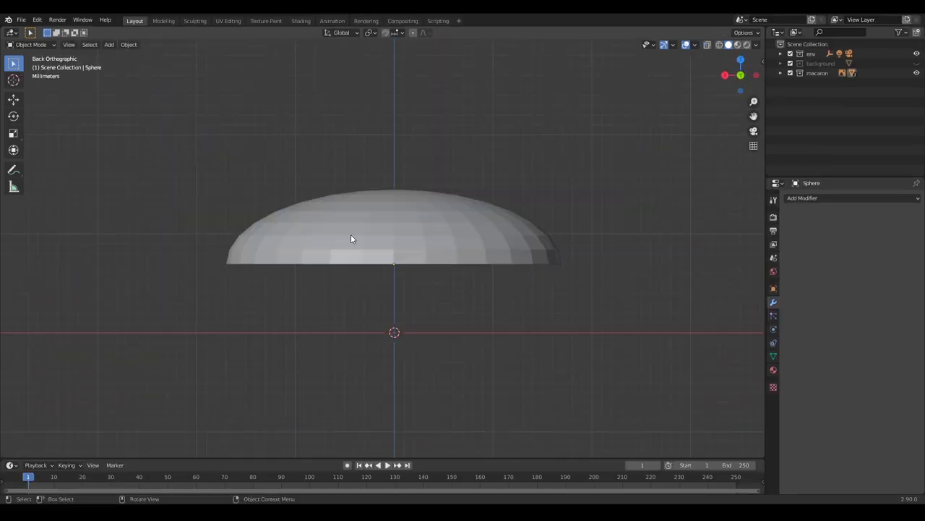
- Apply the dome's rotation and scale, shade it smooth, and UV-unwrap it along the seams
click(351, 236)
key(ctrl+a)
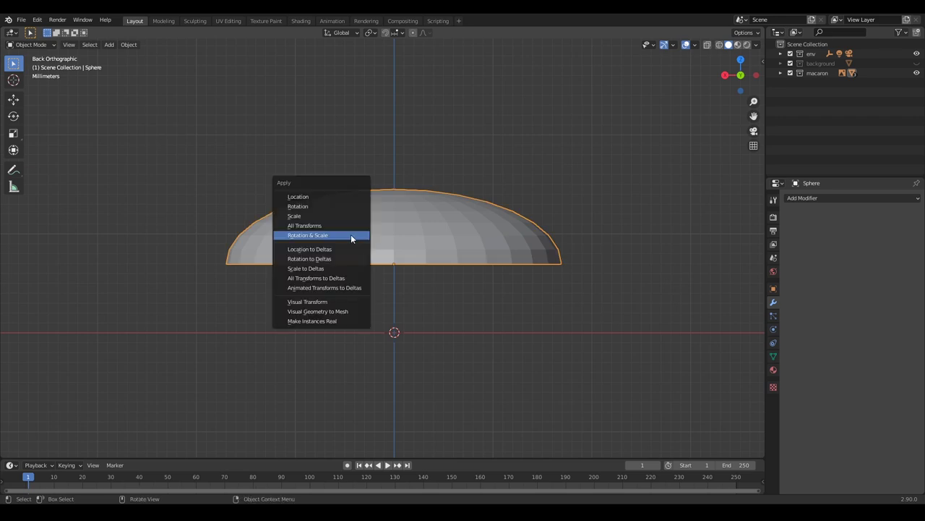
click(351, 235)
right_click(351, 235)
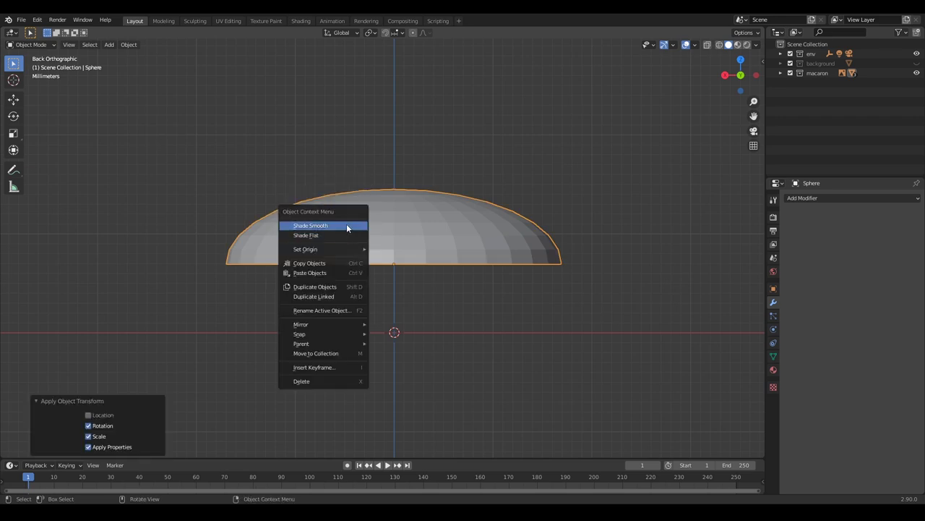
click(347, 227)
key(Tab)
key(u)
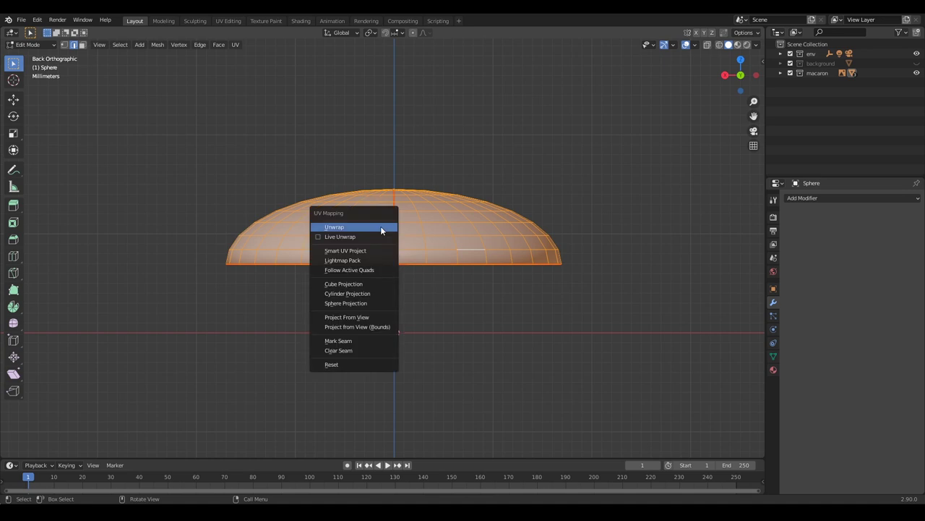
click(381, 229)
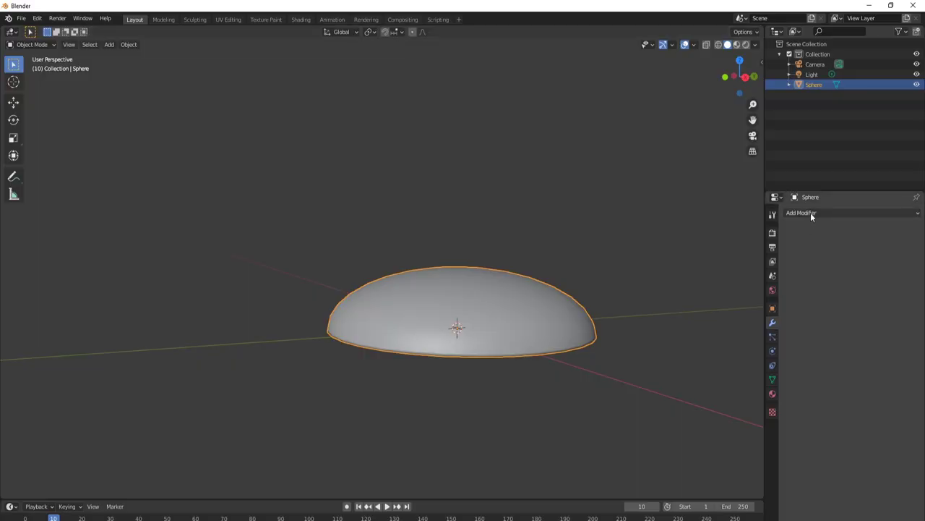
- Add a Subdivision Surface modifier with viewport and render levels both set to 3
click(811, 213)
click(738, 381)
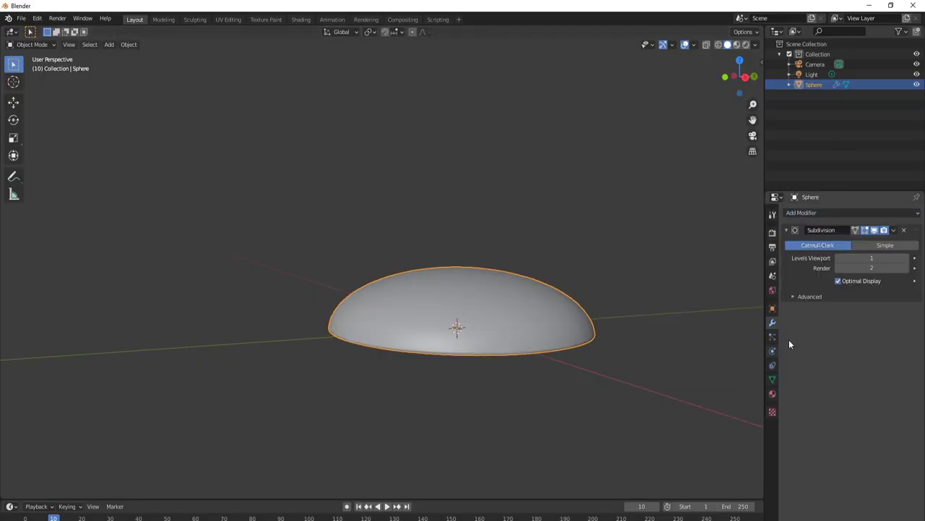
click(882, 257)
text(3)
key(Return)
click(872, 268)
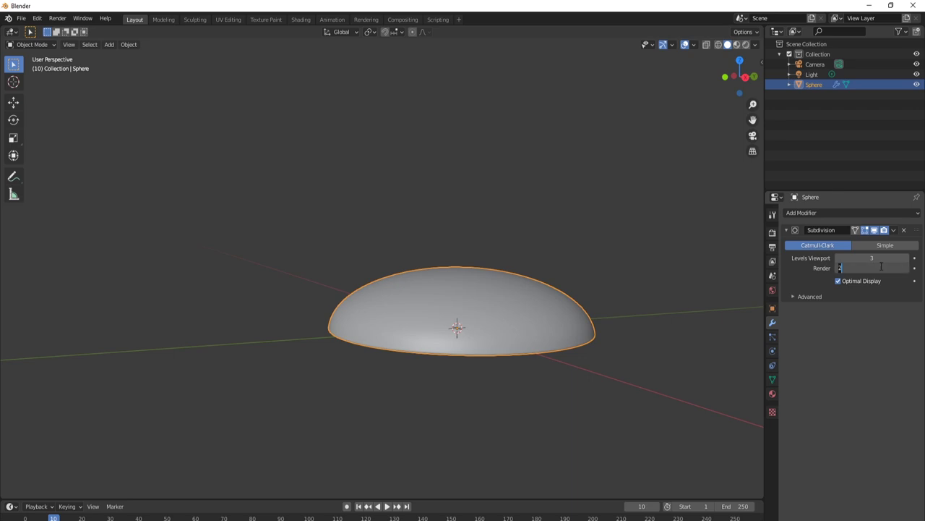
text(3)
key(Return)
- Add a Displace modifier with a new texture and strength 0.002
click(810, 213)
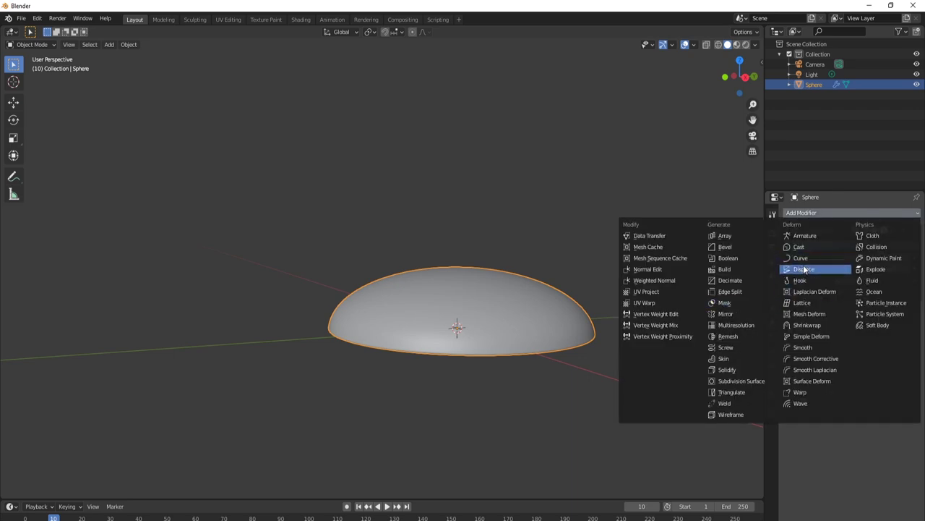
click(804, 268)
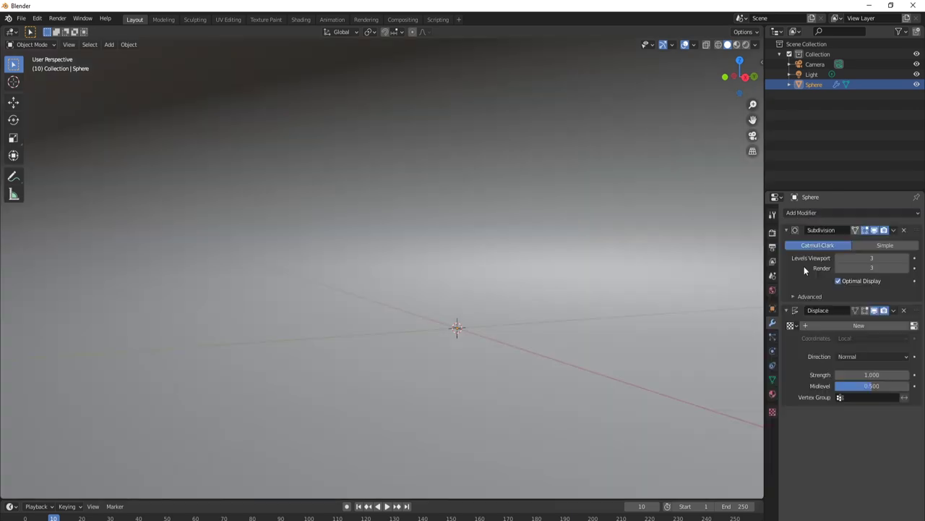
click(809, 323)
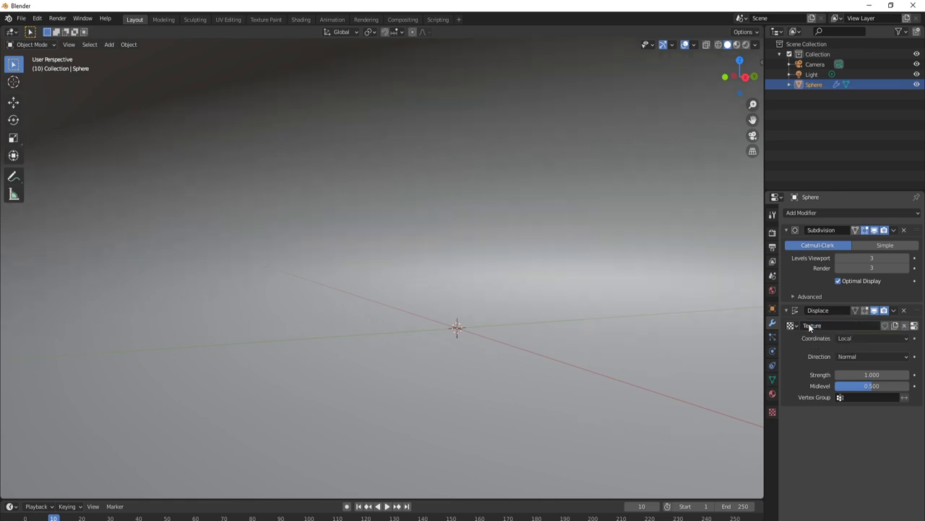
click(854, 374)
text(.002)
key(Return)
- Make the displacement texture Clouds noise and shrink its size to about 0.02
click(772, 411)
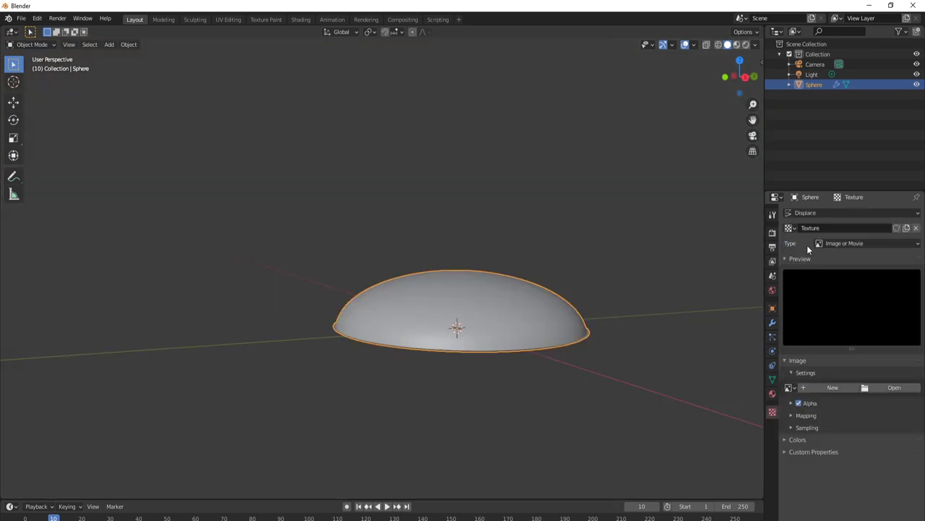
click(862, 243)
click(846, 274)
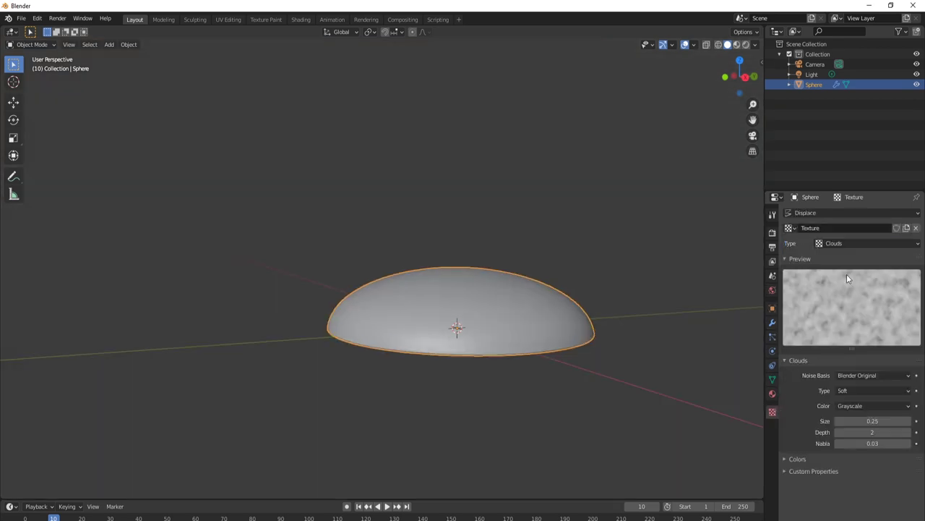
drag(873, 420, 839, 421)
mouse_move(531, 381)
middle_down()
mouse_move(570, 227)
mouse_move(525, 308)
mouse_move(468, 298)
middle_up()
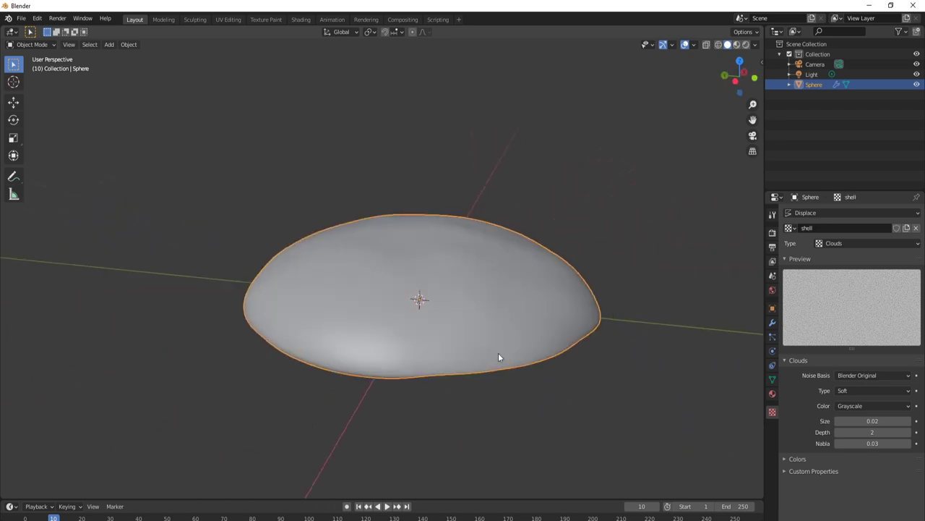
middle_drag(499, 355, 506, 333)
mouse_move(873, 421)
mouse_down()
mouse_move(846, 421)
mouse_move(893, 421)
mouse_move(861, 421)
mouse_move(883, 420)
mouse_move(862, 421)
mouse_move(871, 421)
mouse_up()
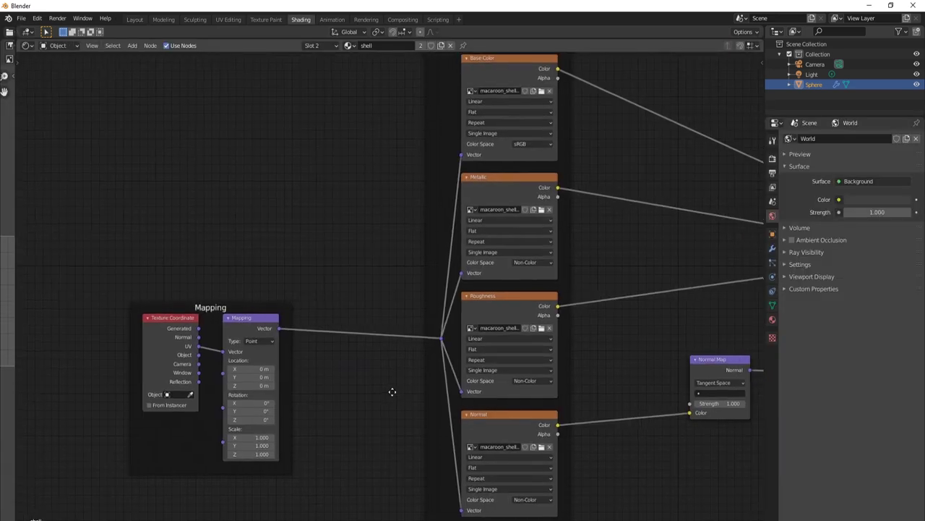
- Fine-tune the cloud noise size and apply the shell material to the dome
middle_drag(393, 388, 51, 392)
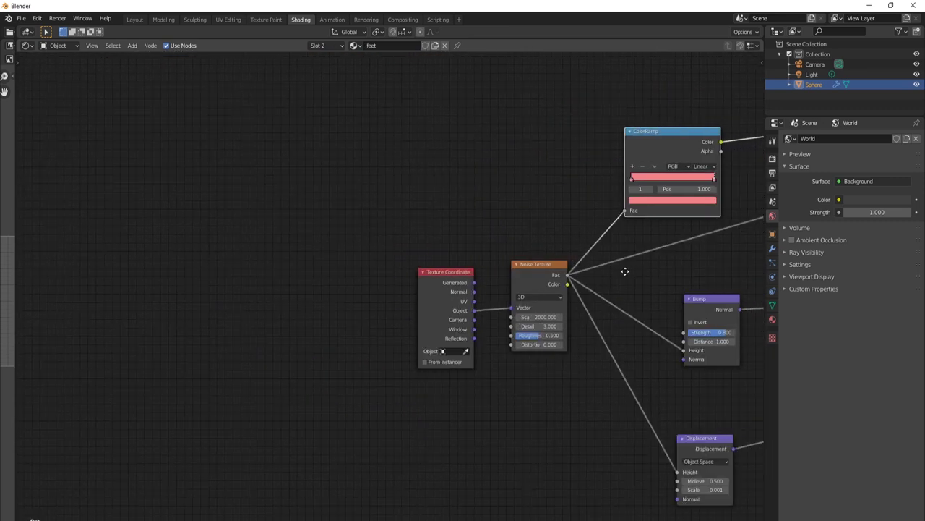
middle_drag(625, 271, 253, 275)
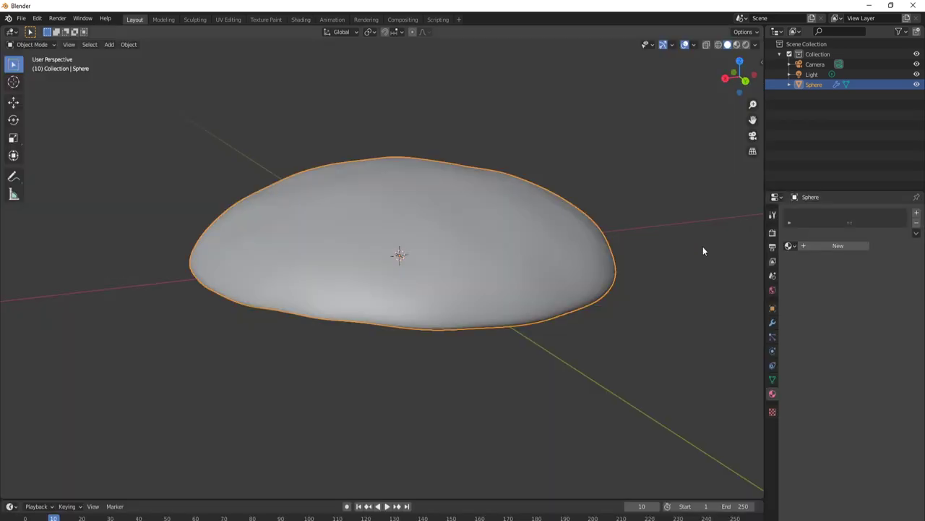
click(791, 246)
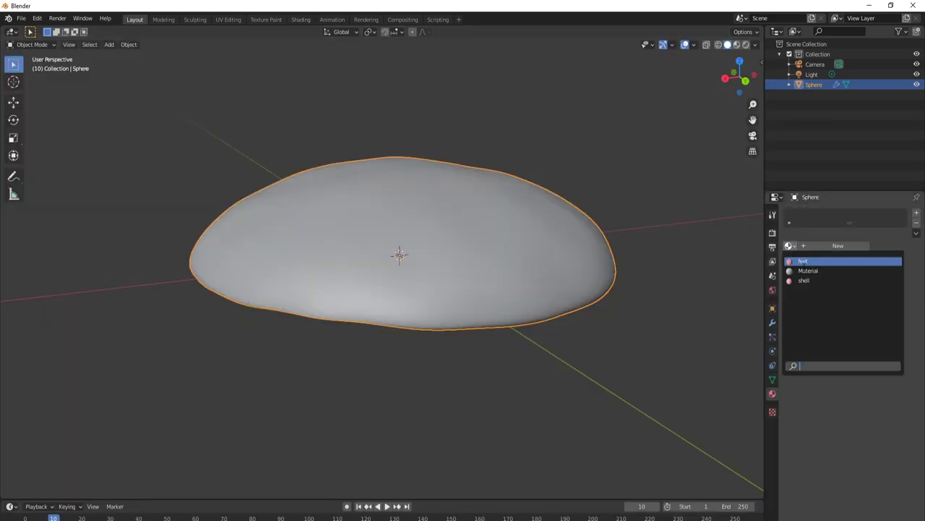
click(804, 280)
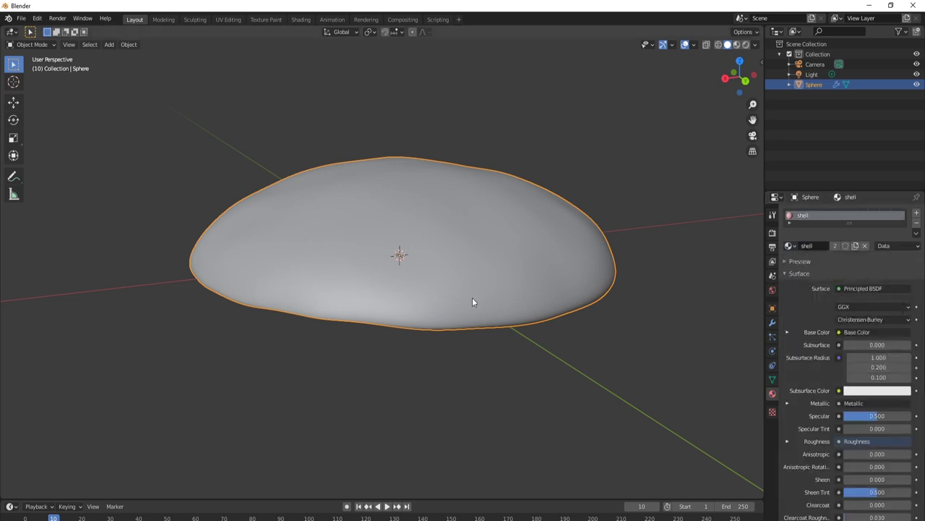
middle_drag(472, 303, 486, 361)
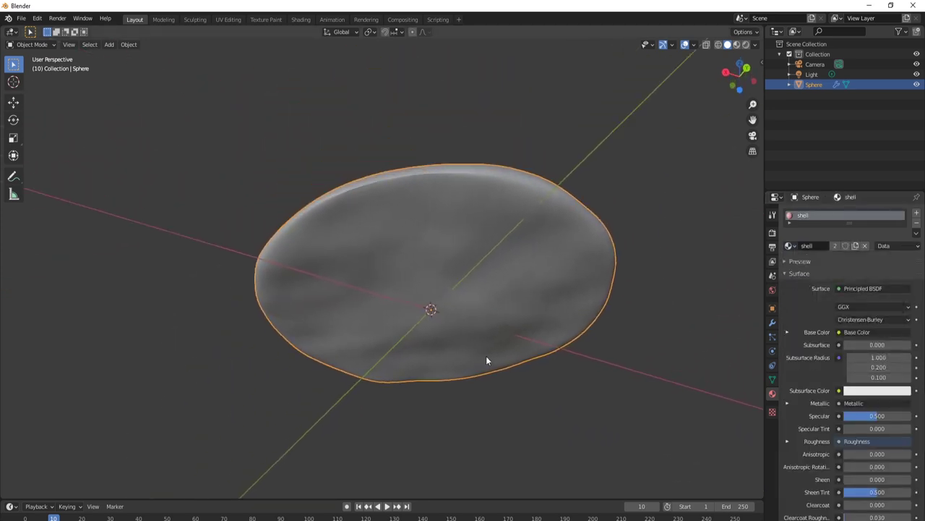
- Assign the feet material to the grown underside face selection in a new slot, previewing materials
key(Tab)
key(ctrl+KP_Add)
key(ctrl+KP_Add)
key(ctrl+KP_Add)
key(ctrl+KP_Add)
key(ctrl+KP_Add)
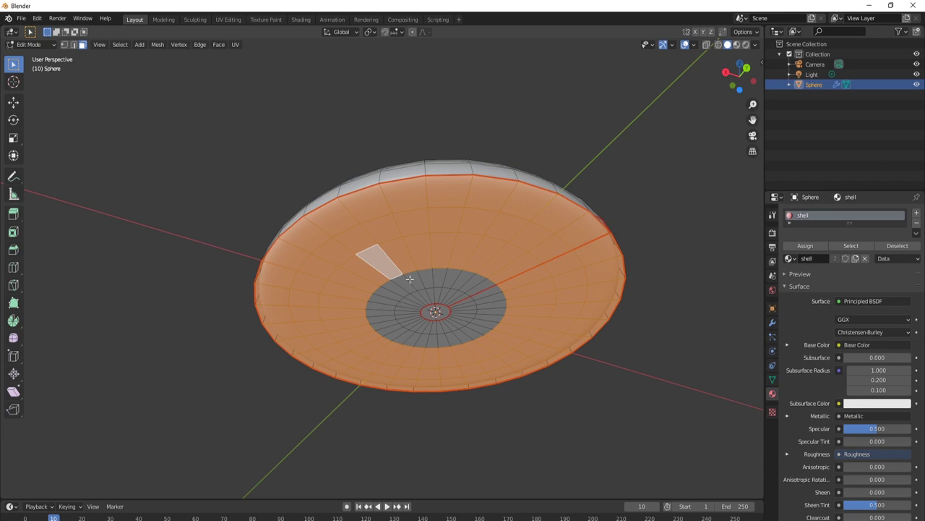
key(ctrl+KP_Add)
key(ctrl+KP_Add)
key(ctrl+KP_Add)
key(ctrl+KP_Add)
key(ctrl+KP_Add)
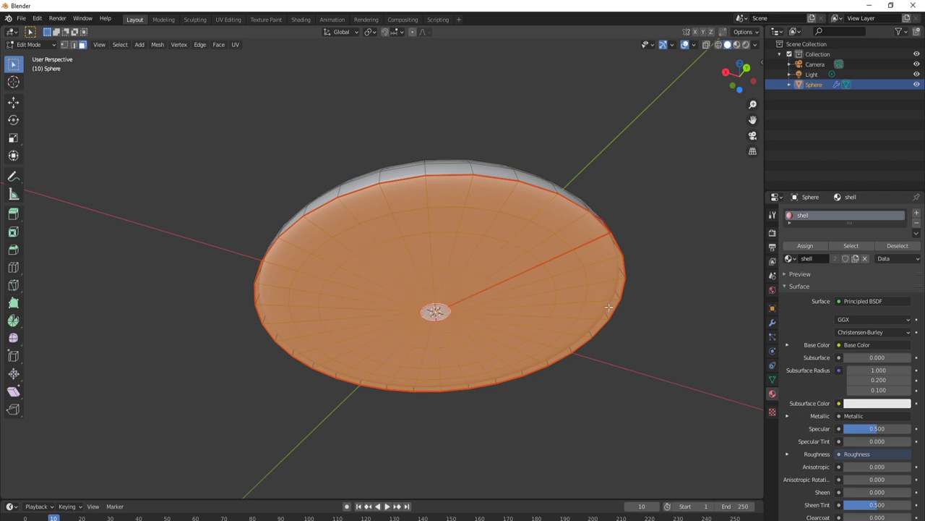
click(917, 216)
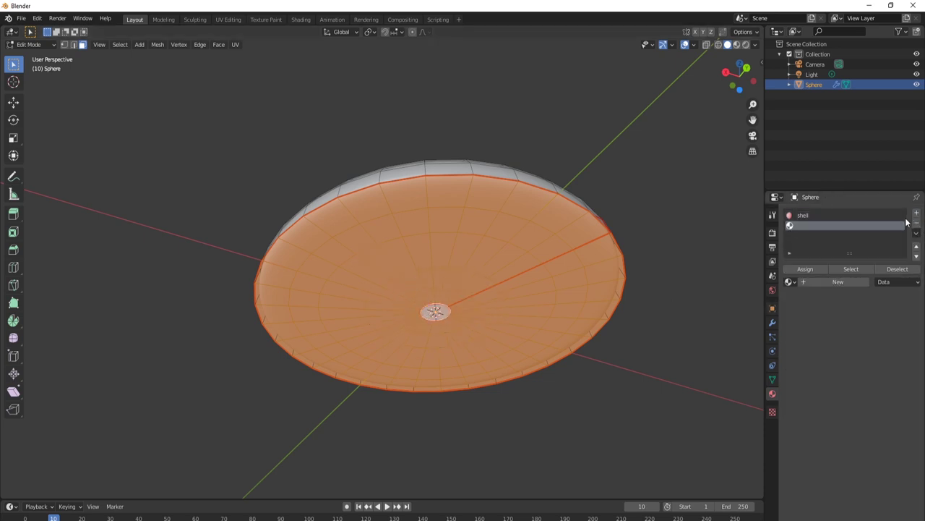
click(791, 282)
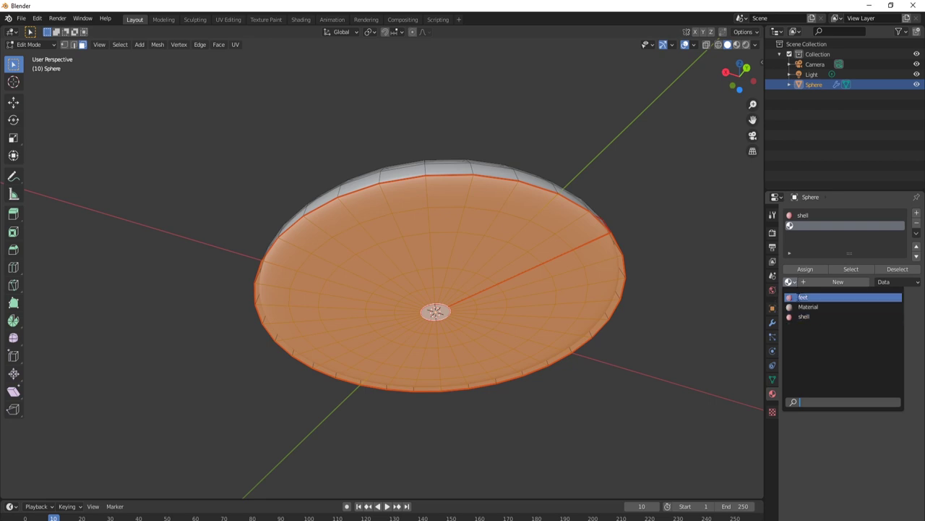
click(802, 297)
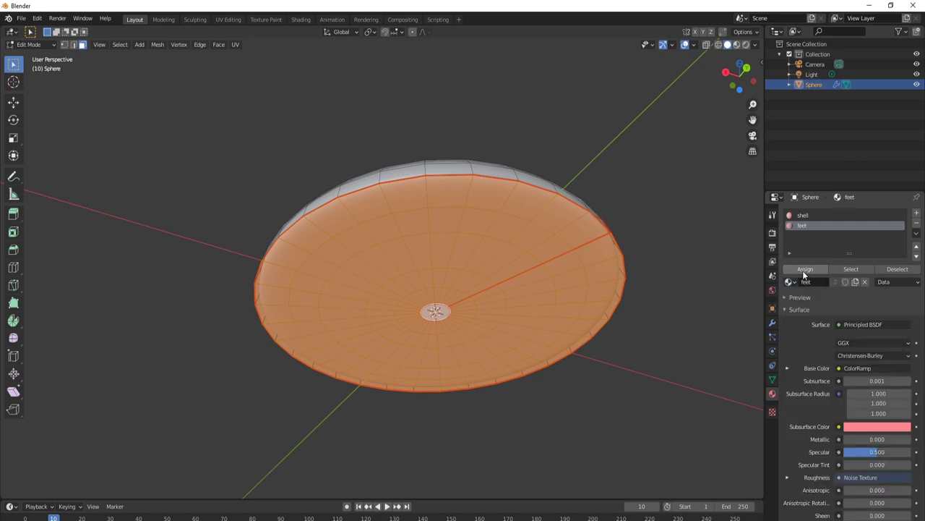
click(804, 270)
key(Tab)
click(736, 44)
middle_drag(501, 192, 569, 197)
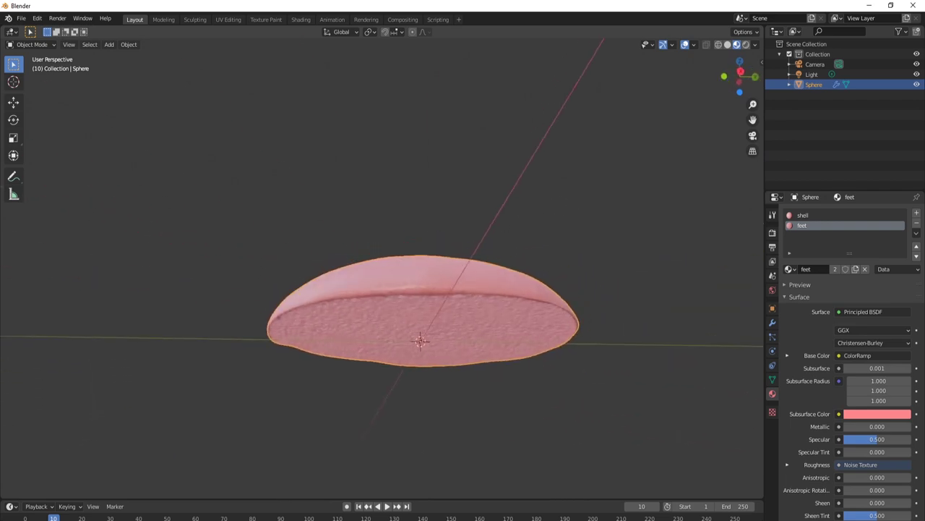
- Scale up all UV islands in UV Editing and render the textured pink shell
click(228, 19)
drag(112, 255, 292, 405)
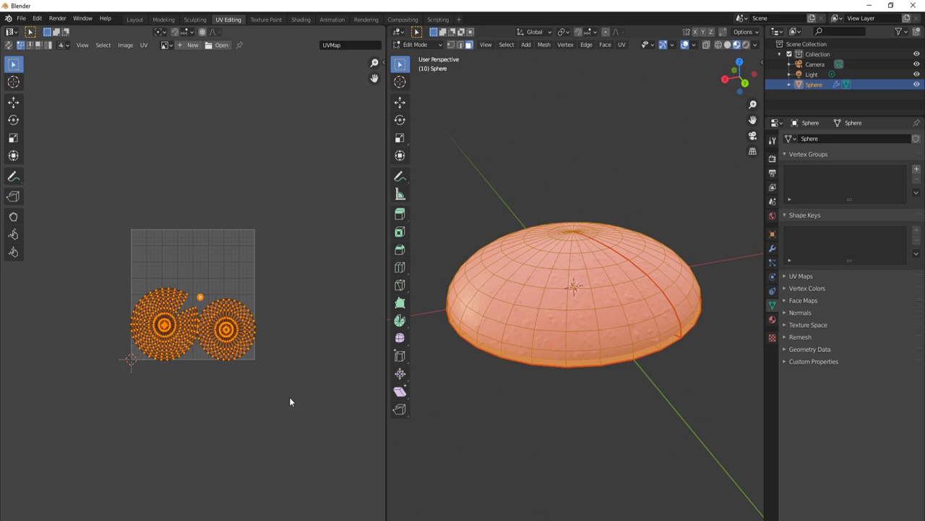
key(s)
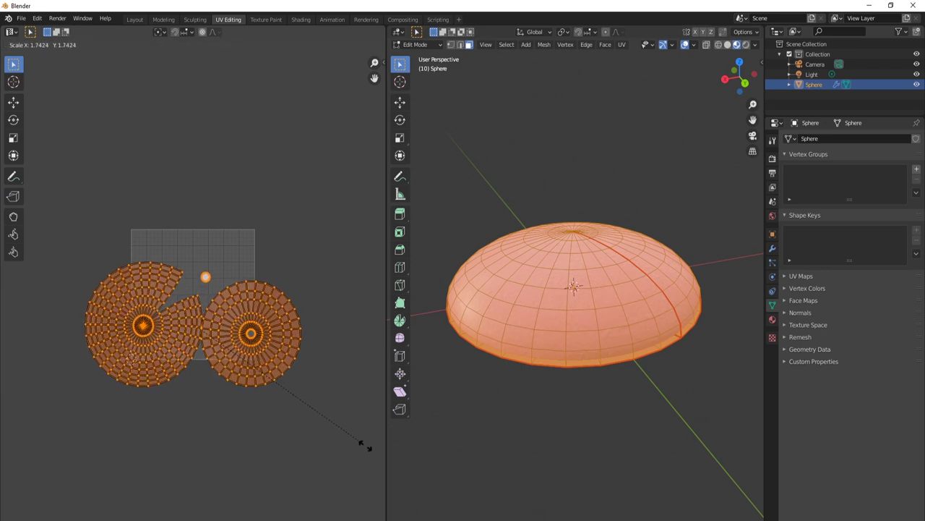
click(15, 467)
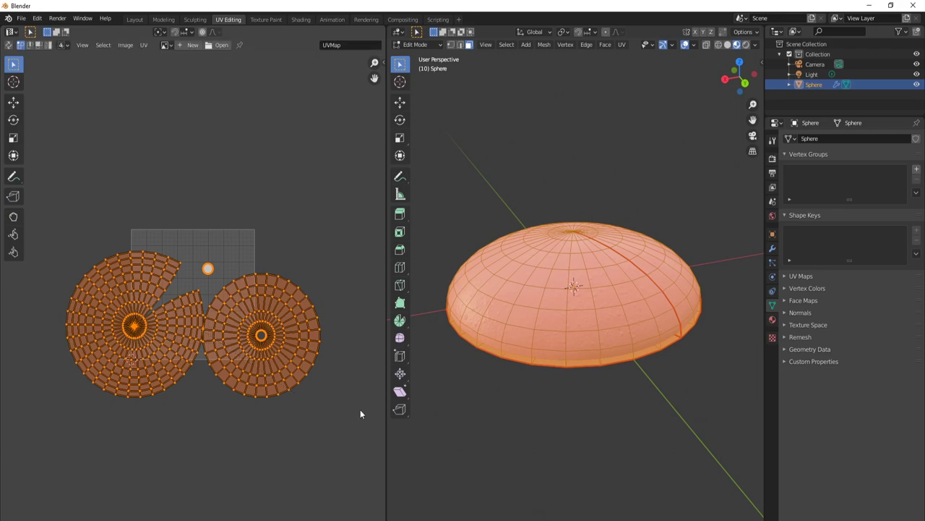
key(F12)
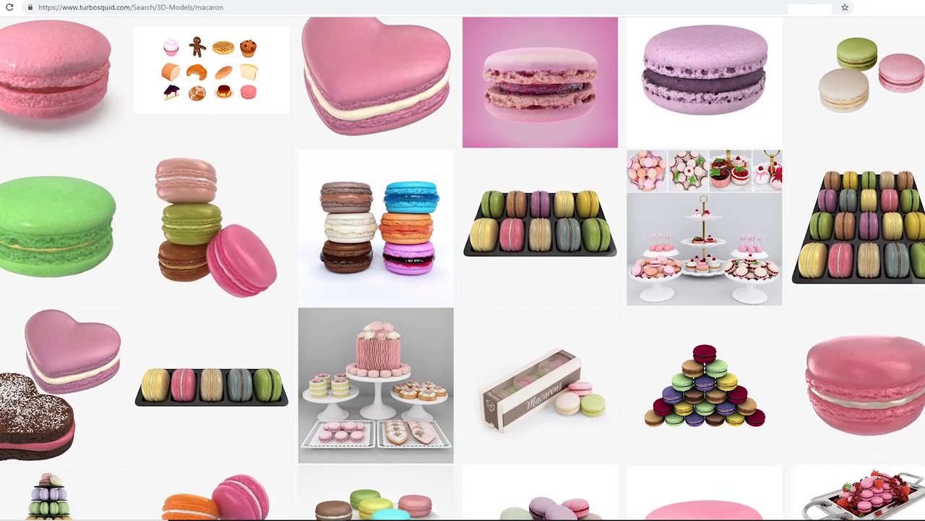
scroll(463, 268, down, 6)
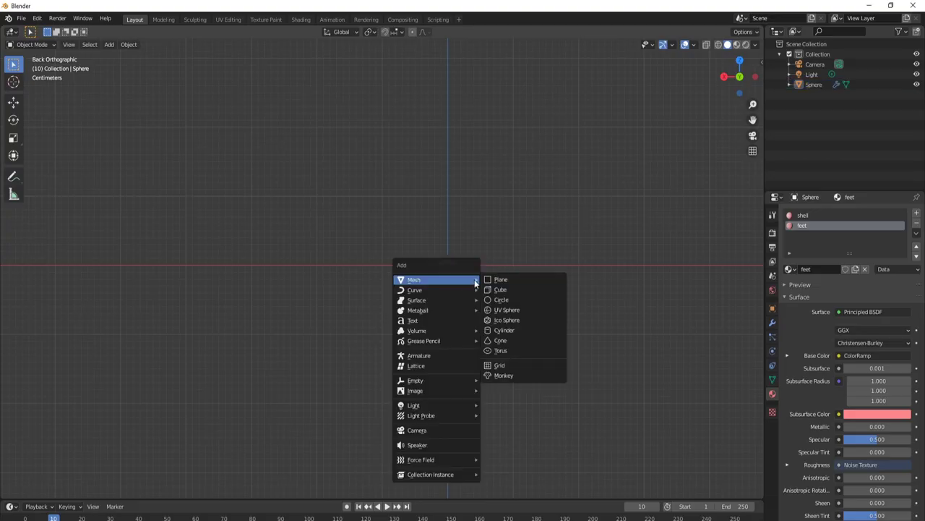
- Add a cylinder with 64 vertices, radius 38mm/2 (19 mm) and depth 4 mm
click(511, 330)
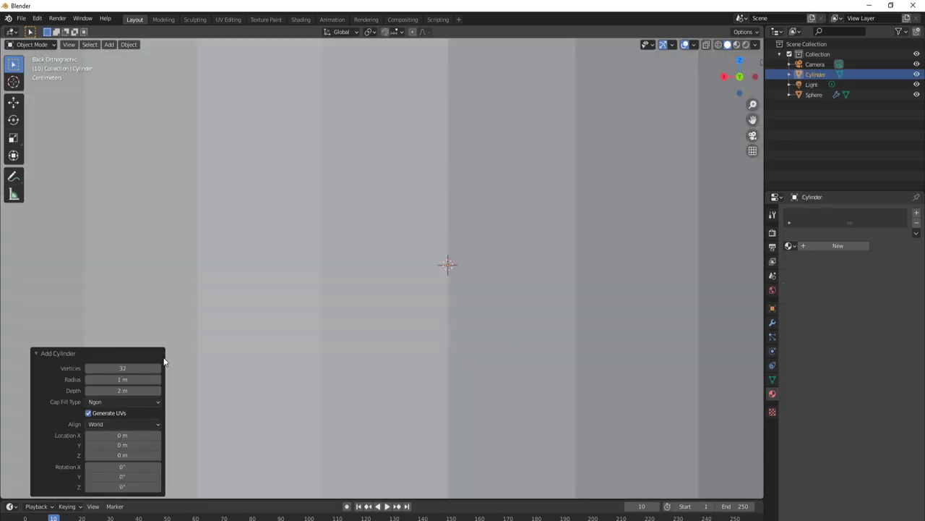
click(138, 368)
text(64)
key(Return)
click(124, 379)
text(38mm/2)
key(Tab)
text(4mm)
key(Return)
- Move the disc straight down along Z so it sits just below the shell
key(g)
key(z)
scroll(448, 264, up, 10)
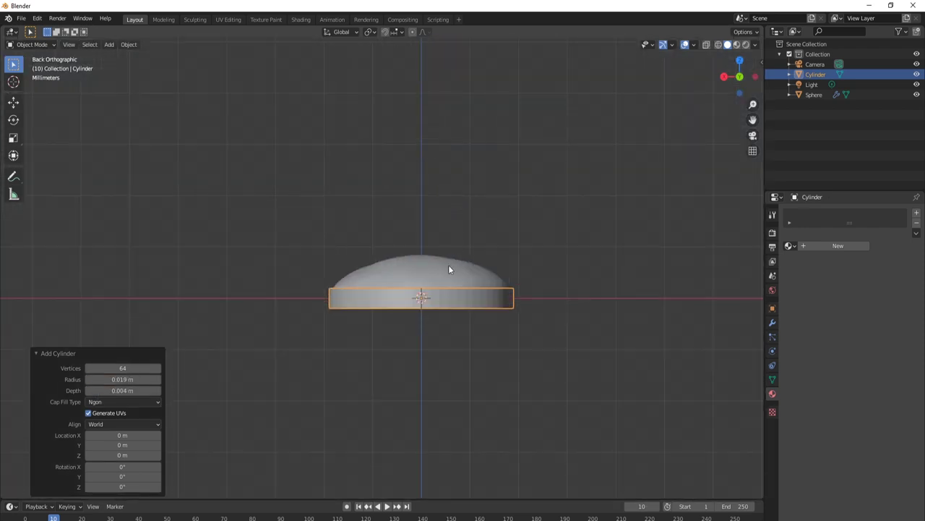
click(458, 296)
- In Edit Mode, add supporting loop cuts slid near the disc's top and bottom rims
key(Tab)
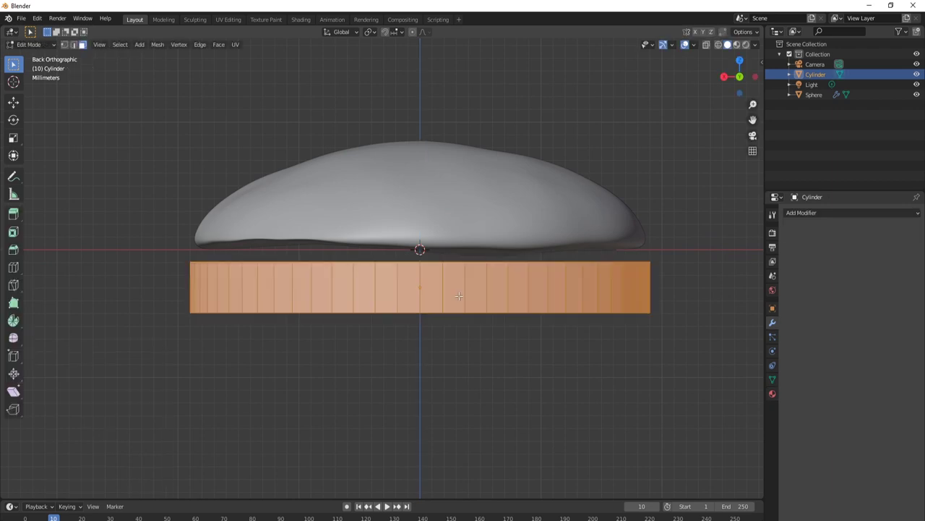
key(ctrl+r)
click(466, 292)
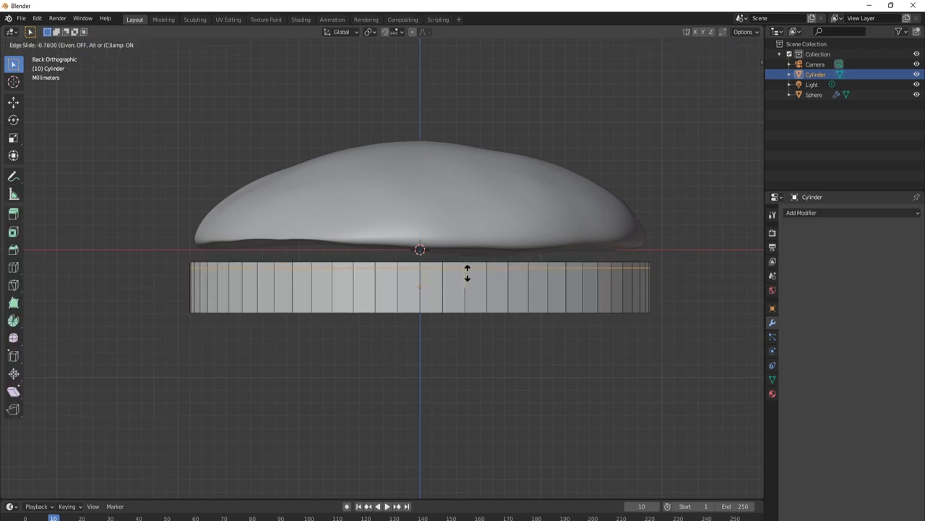
click(468, 272)
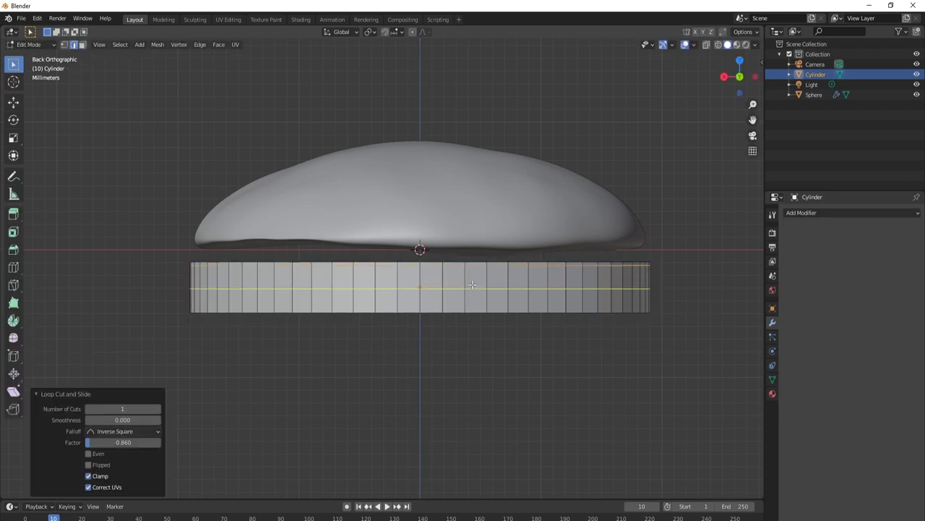
key(g)
key(g)
click(474, 304)
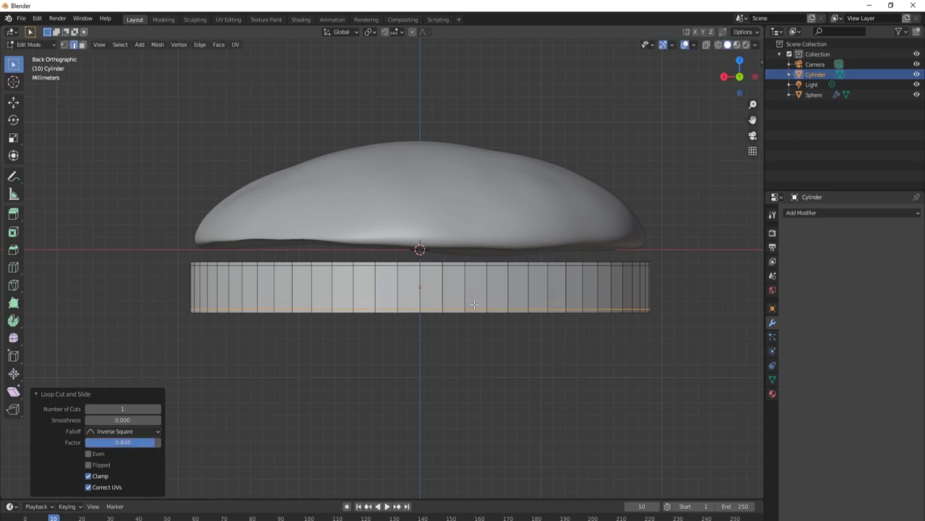
- Inset the disc's bottom and top cap faces
middle_drag(475, 308, 514, 155)
click(508, 128)
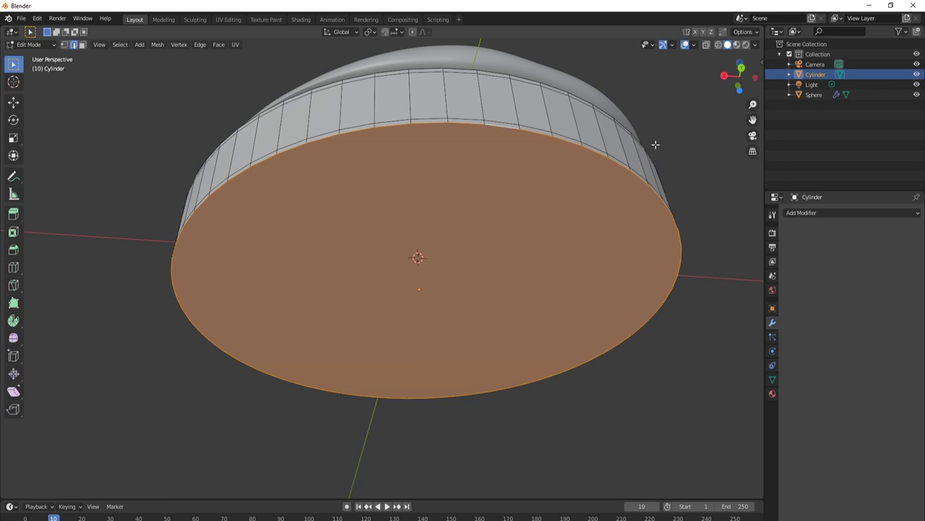
key(i)
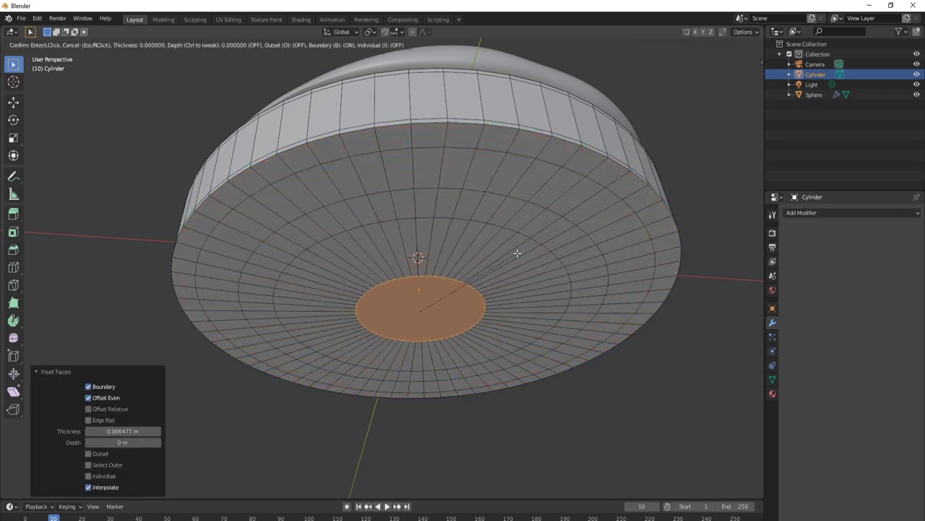
click(484, 279)
middle_drag(483, 279, 653, 209)
key(i)
click(594, 227)
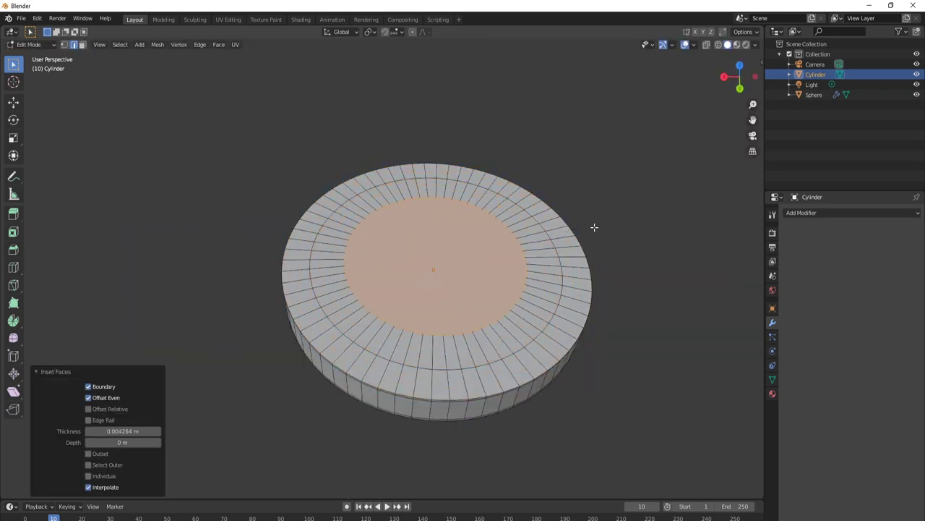
- Add a Subdivision Surface modifier at viewport and render level 3, then shade the disc smooth
key(i)
click(802, 213)
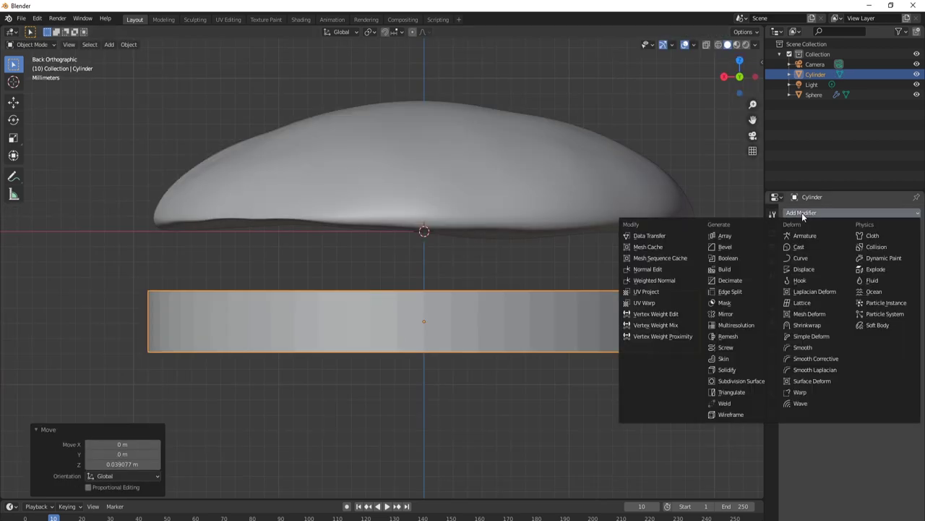
click(752, 381)
click(870, 259)
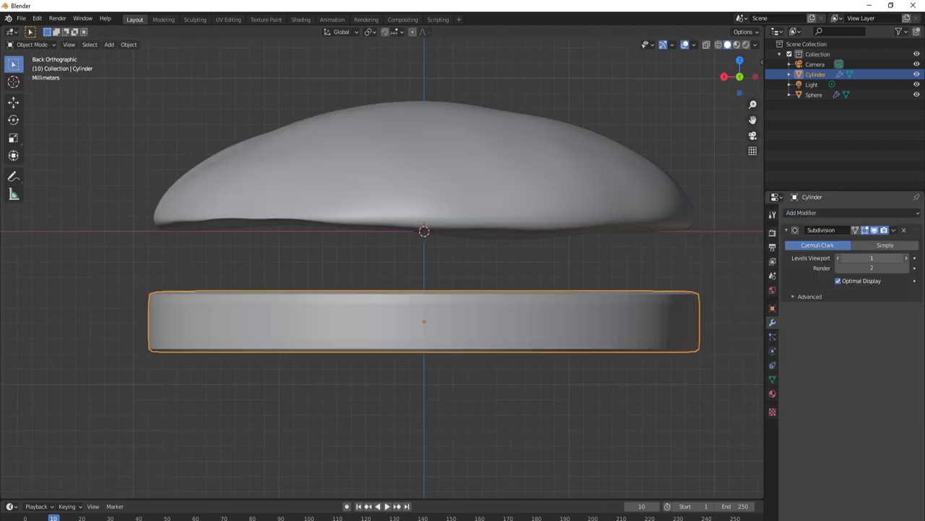
text(3)
key(Return)
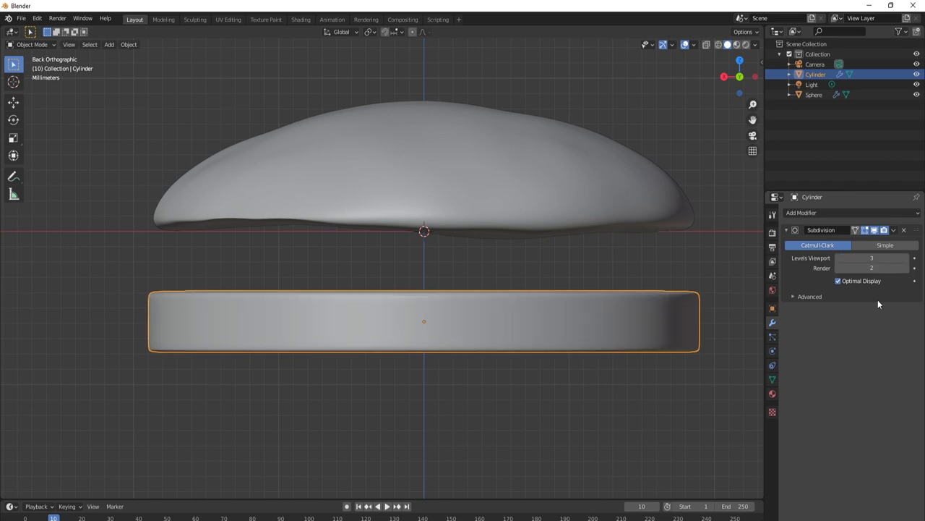
click(877, 267)
text(3)
key(Return)
right_click(606, 329)
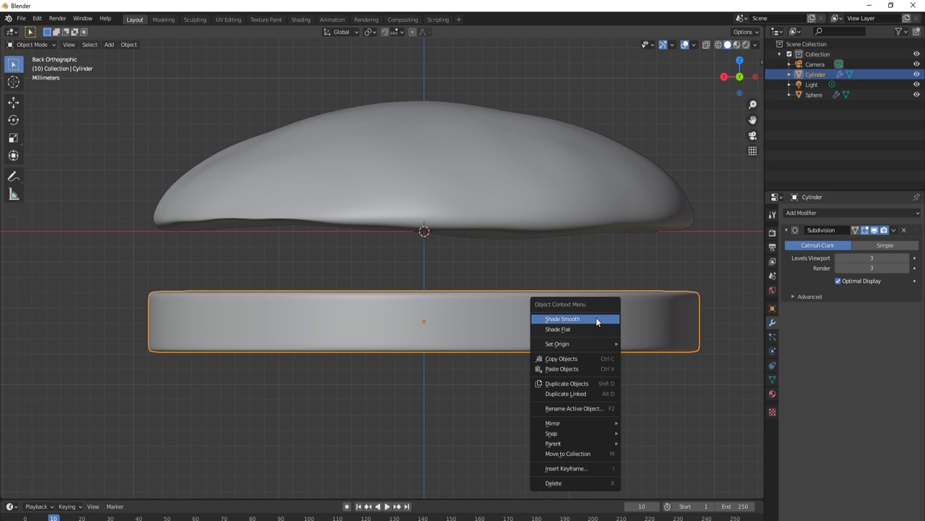
click(596, 319)
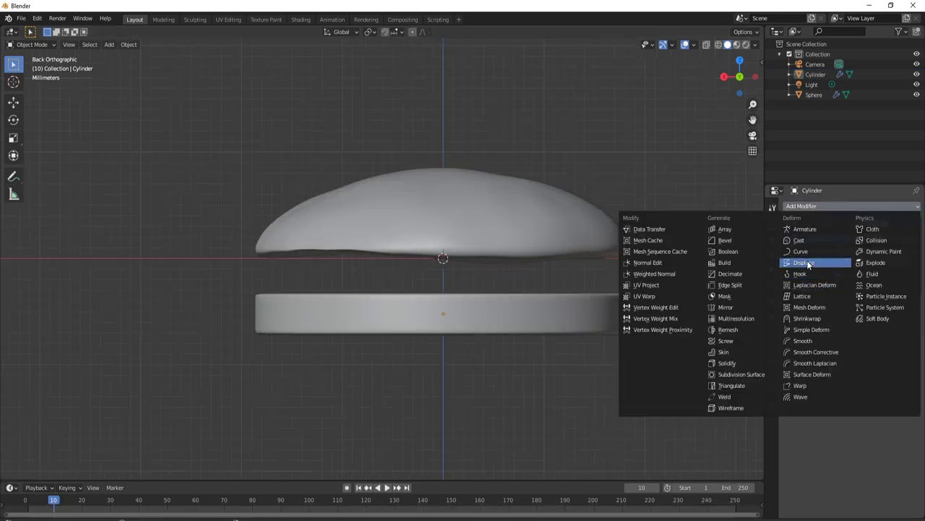
- Add a Displace modifier with a new texture named 'feet' and strength 0.002
click(805, 261)
click(803, 322)
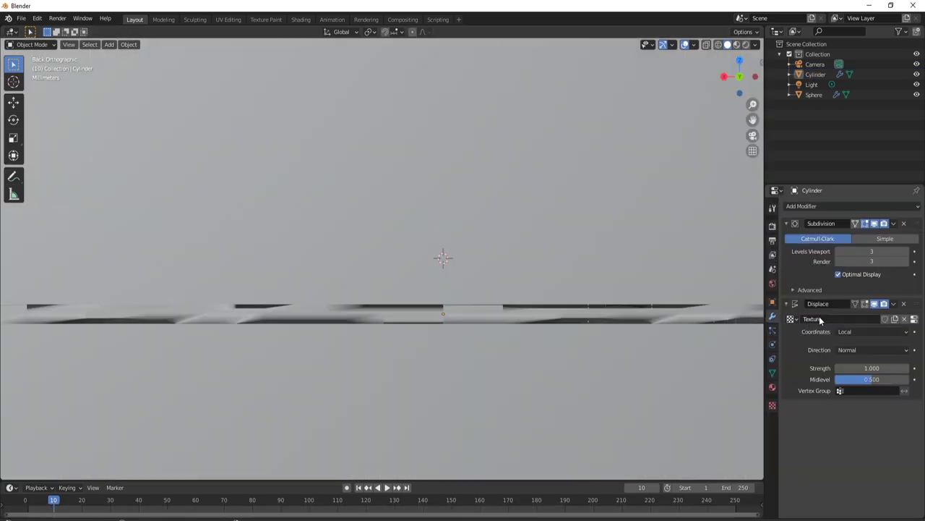
double_click(830, 318)
text(fec)
key(Return)
click(870, 369)
key(Return)
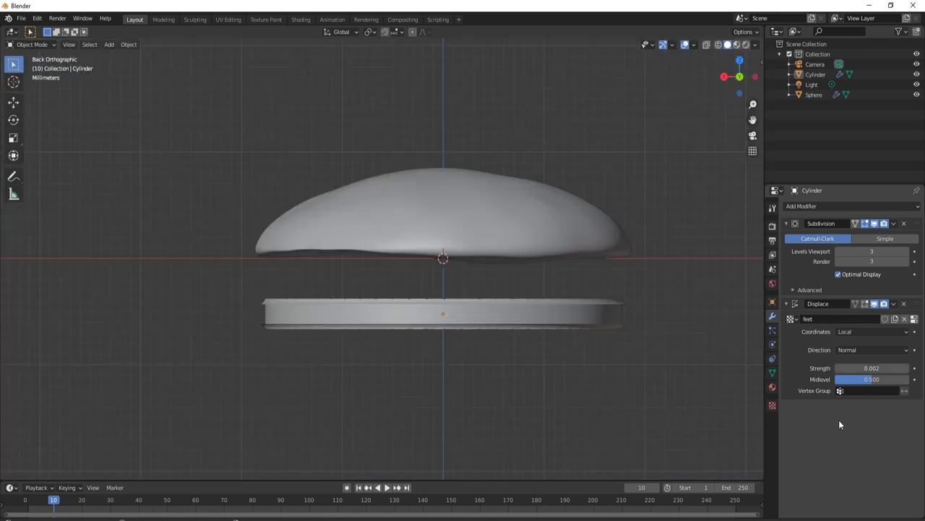
- Make the 'feet' texture a Clouds texture with size 0.001
click(602, 321)
click(772, 406)
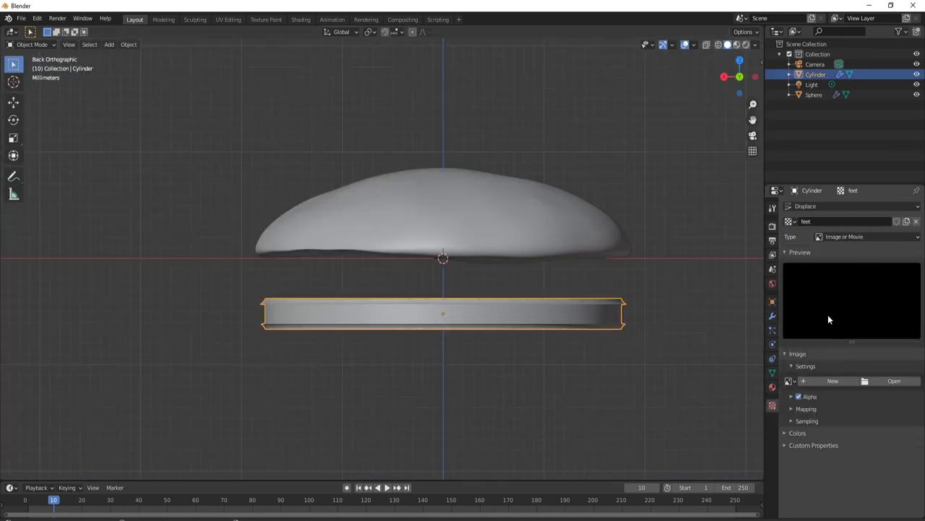
click(830, 220)
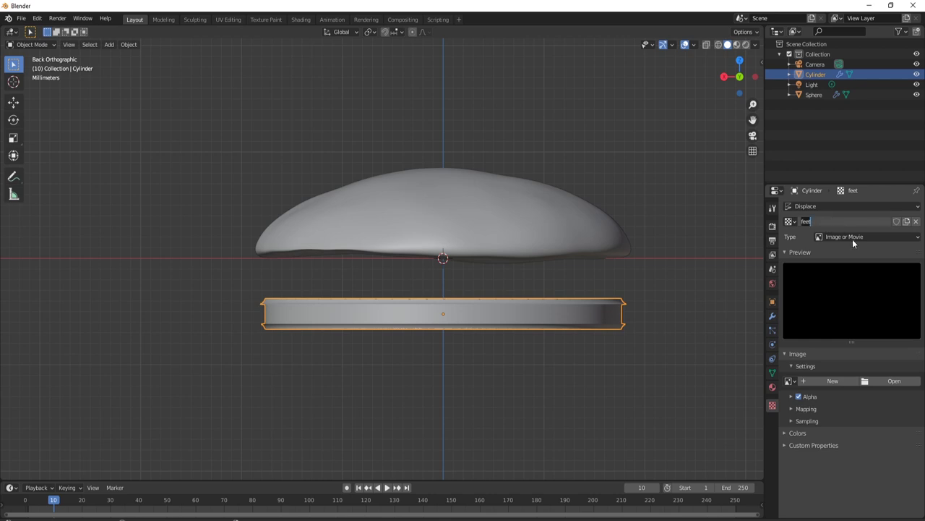
click(853, 238)
click(843, 270)
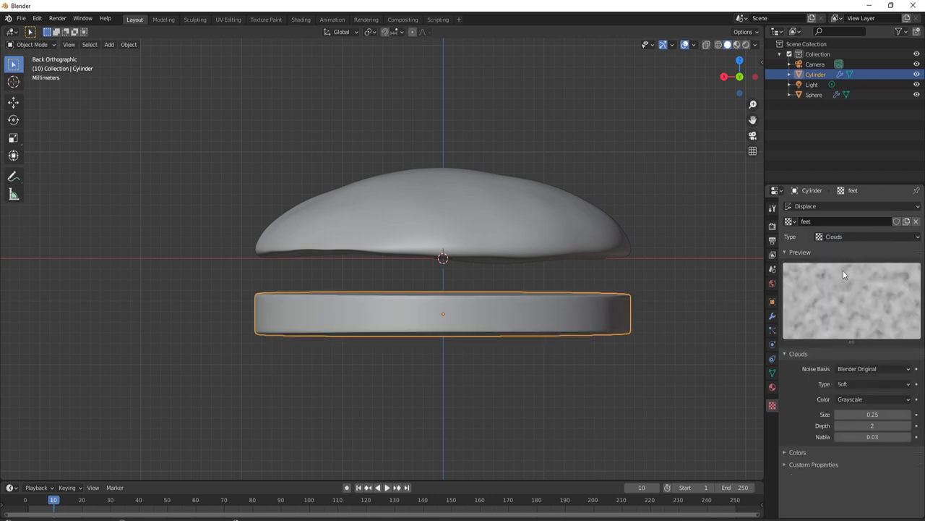
click(863, 414)
text(0.001)
key(Return)
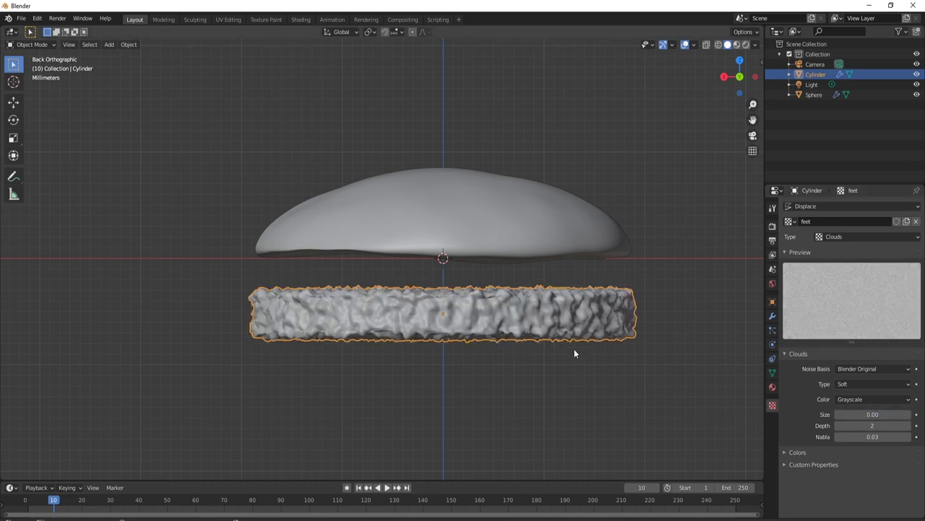
- Bring up the list of existing materials for the disc
scroll(574, 348, up, 2)
click(772, 387)
click(789, 245)
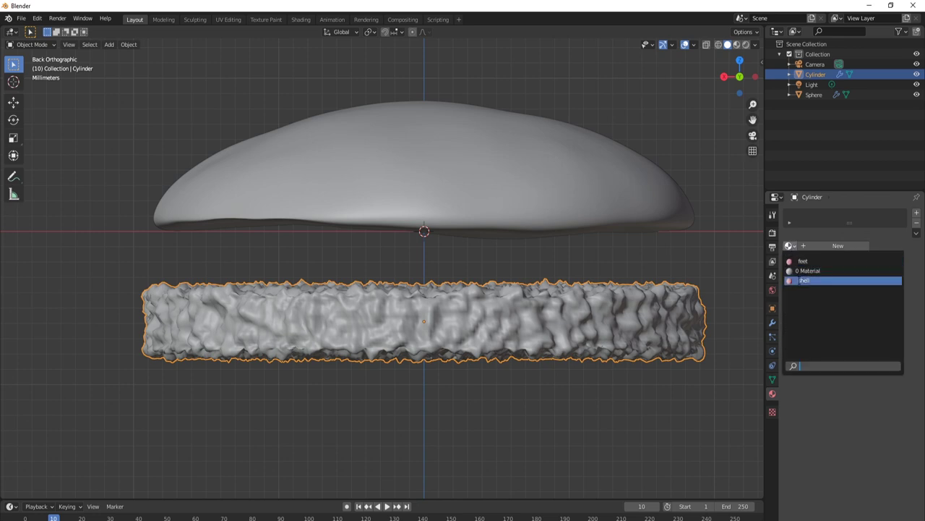
- Assign the feet material, shrink the disc to 0.946 scale and apply rotation and scale
click(799, 263)
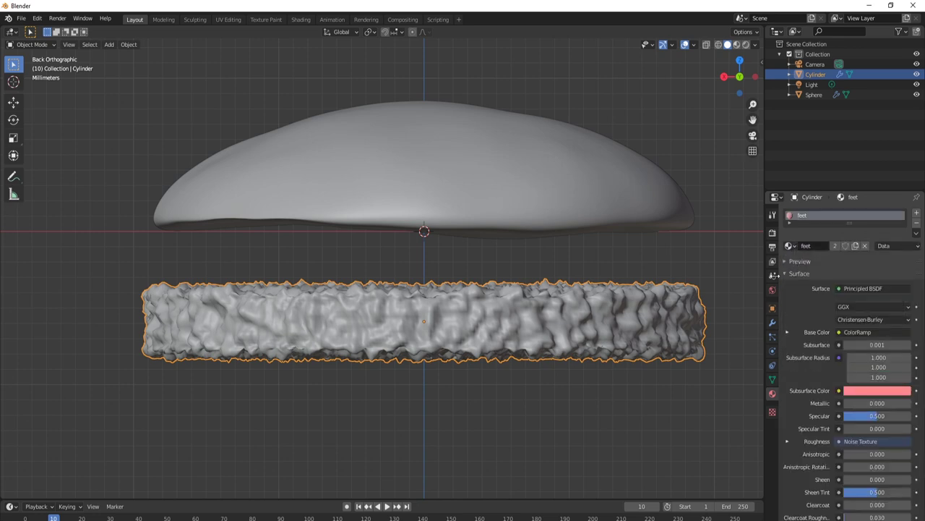
key(KP_7)
key(s)
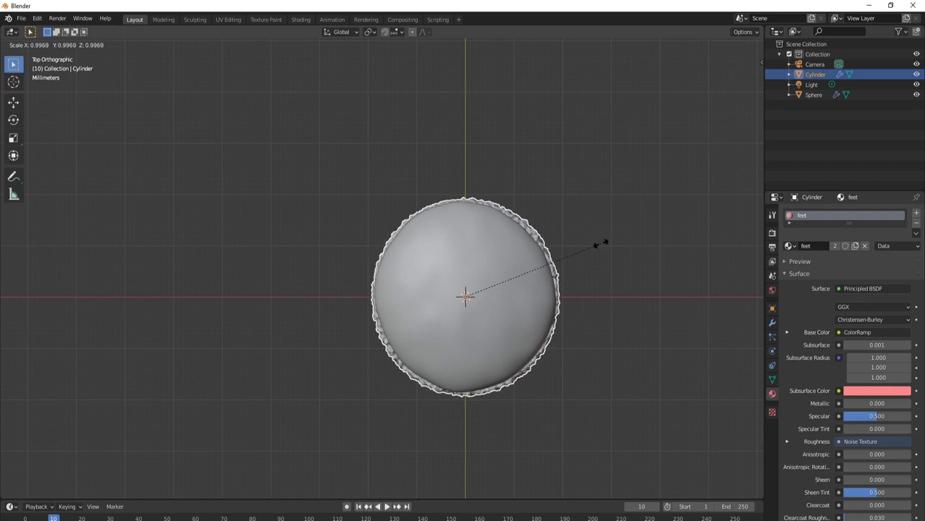
click(594, 246)
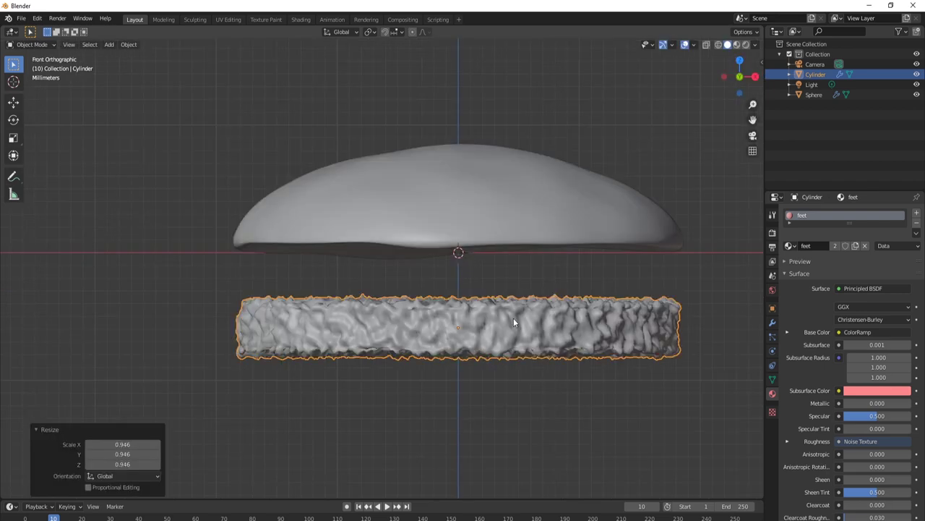
key(ctrl+a)
click(514, 316)
- Raise the feet ring just under the shell and apply its Subdivision and Displace modifiers
key(g)
key(z)
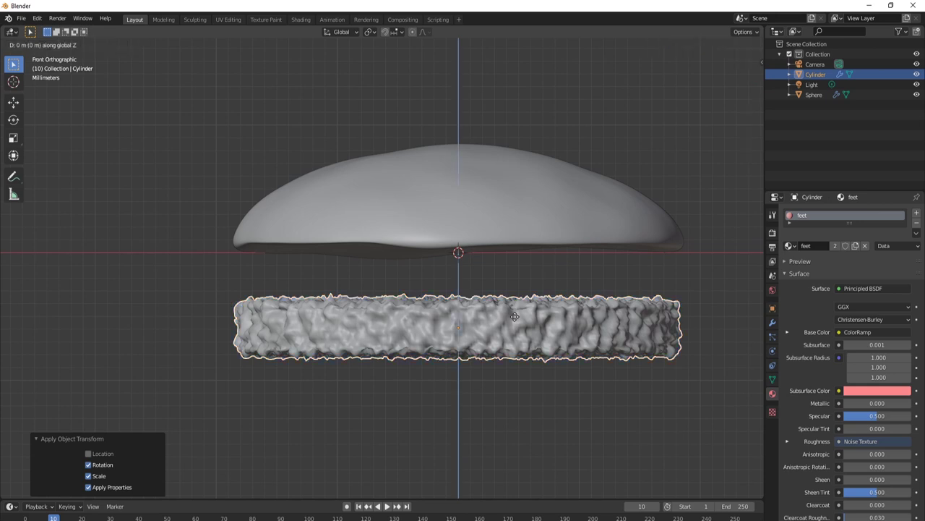
click(523, 260)
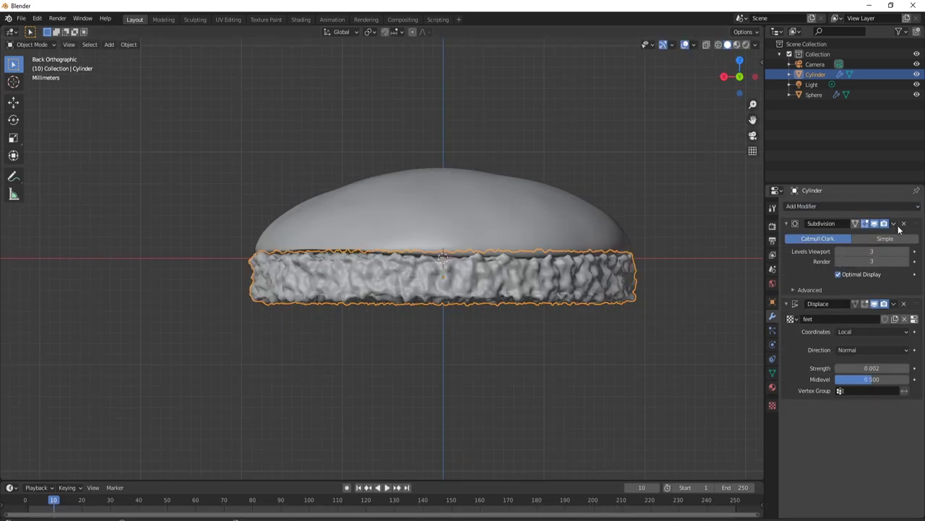
click(895, 224)
click(884, 235)
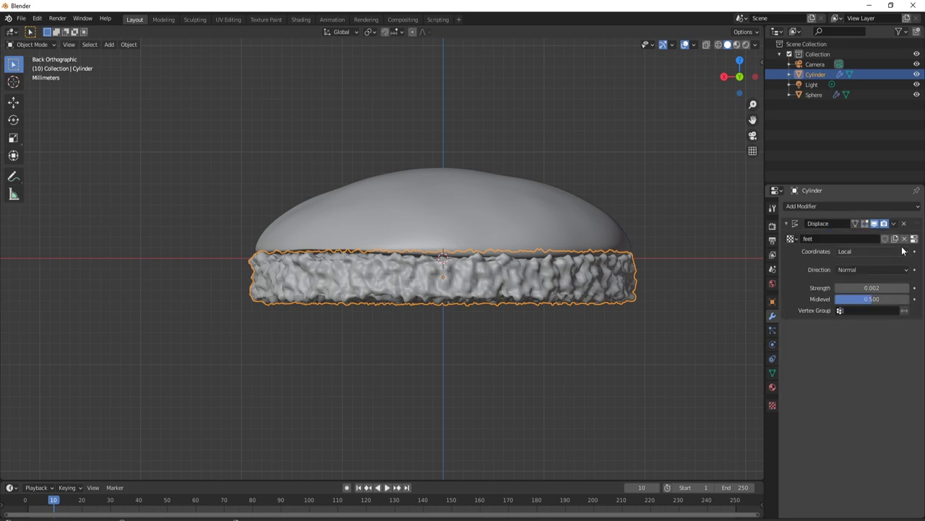
click(895, 224)
click(884, 237)
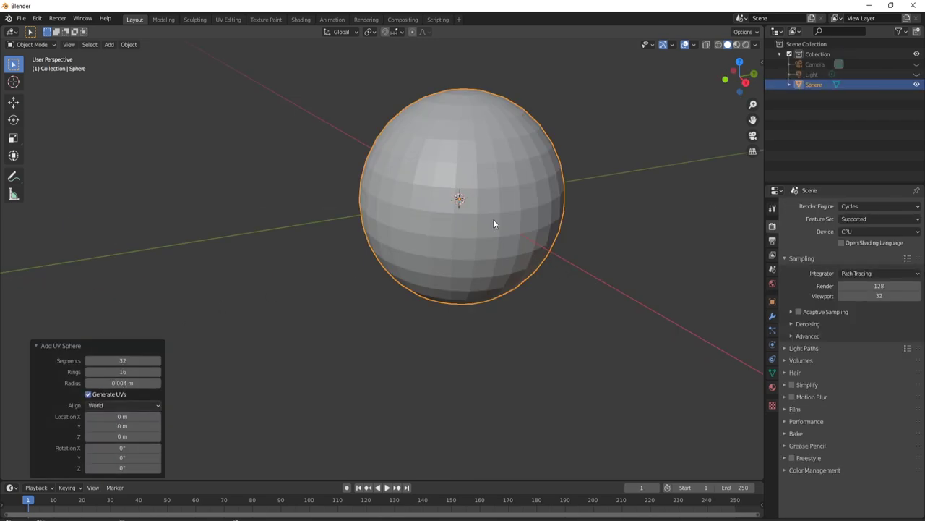
- Add a Subdivision Surface (viewport level 2) and a Displace modifier to the new sphere
click(287, 333)
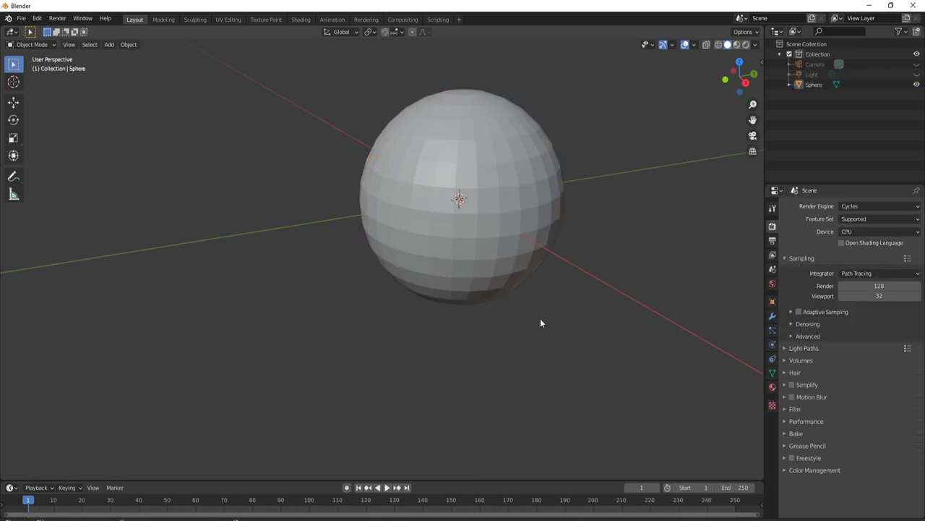
click(772, 316)
click(818, 205)
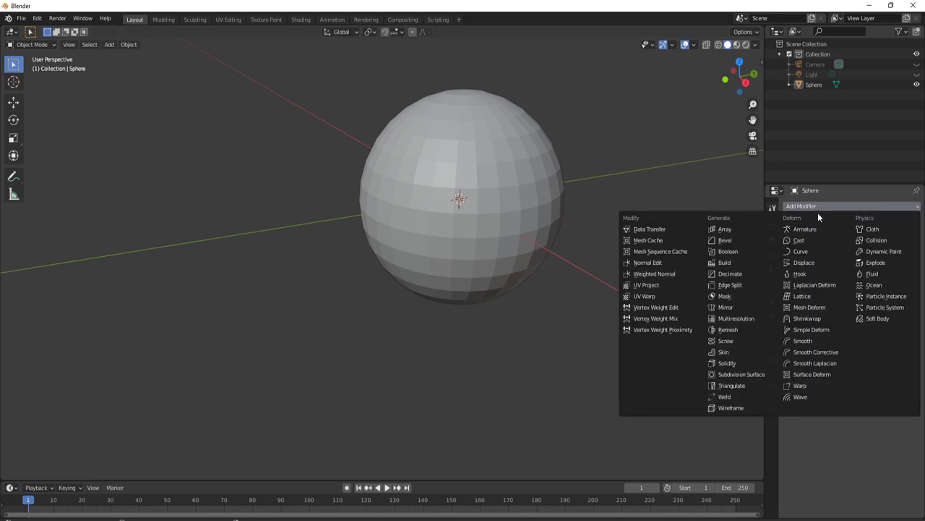
click(748, 373)
click(908, 252)
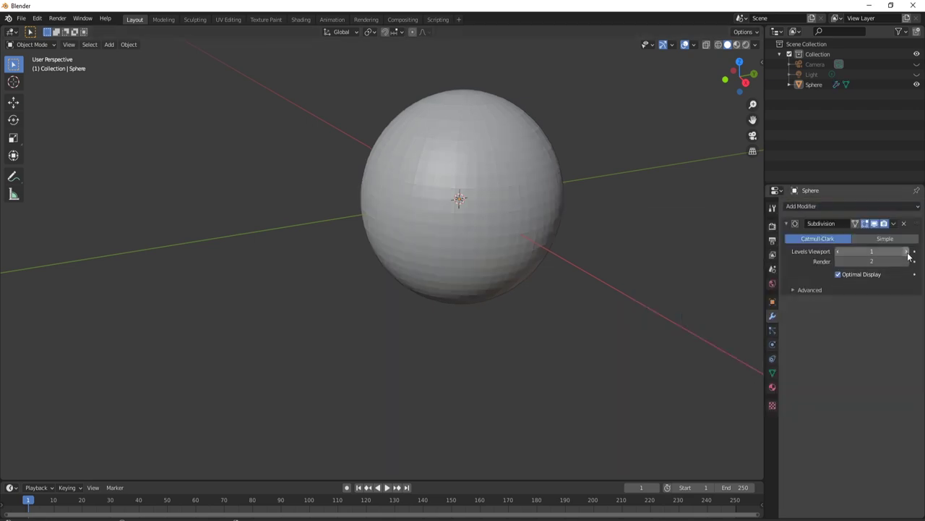
click(822, 206)
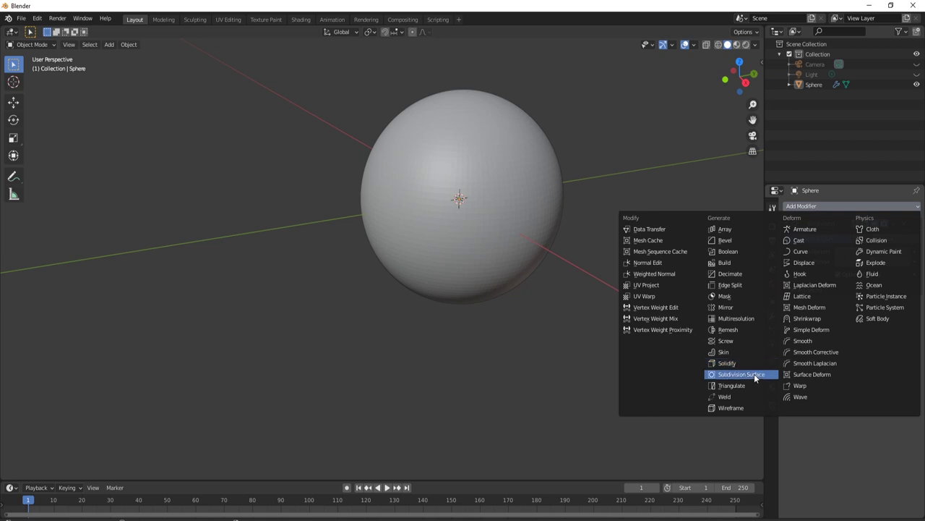
click(807, 261)
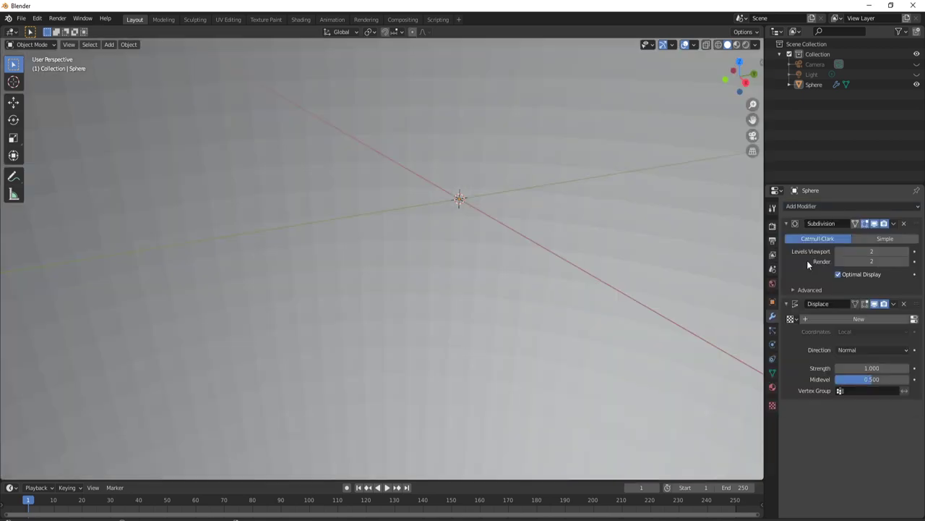
- Give the displacement a new Clouds texture named 'holes', strength 0.002, size 0.01
click(830, 321)
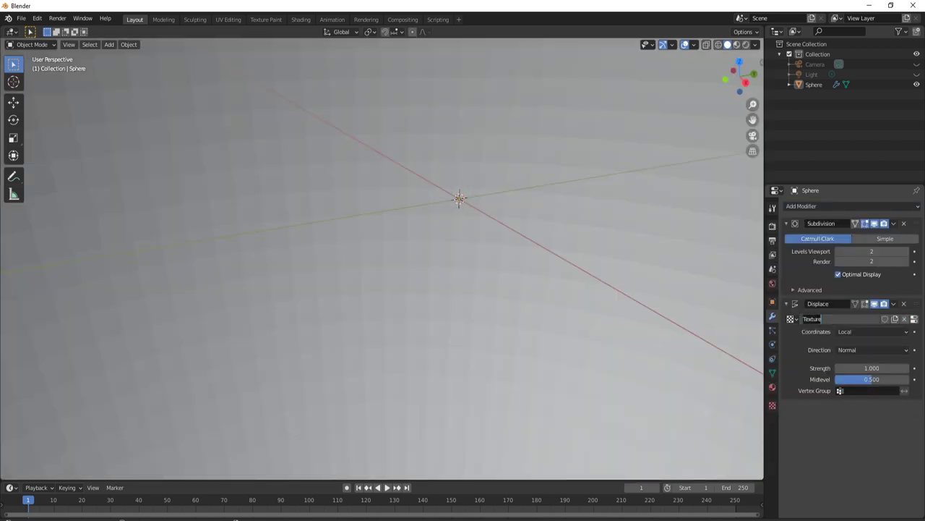
text(holes)
click(869, 368)
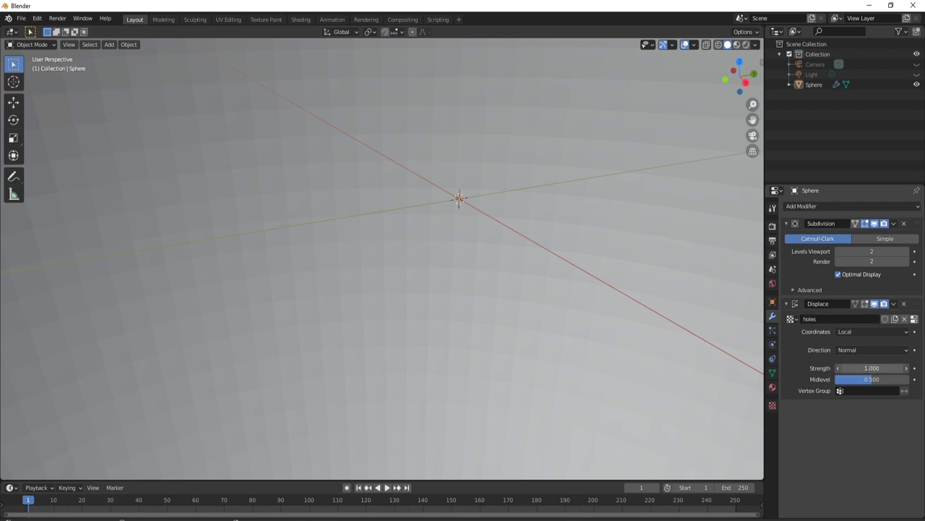
text(0.002)
key(Return)
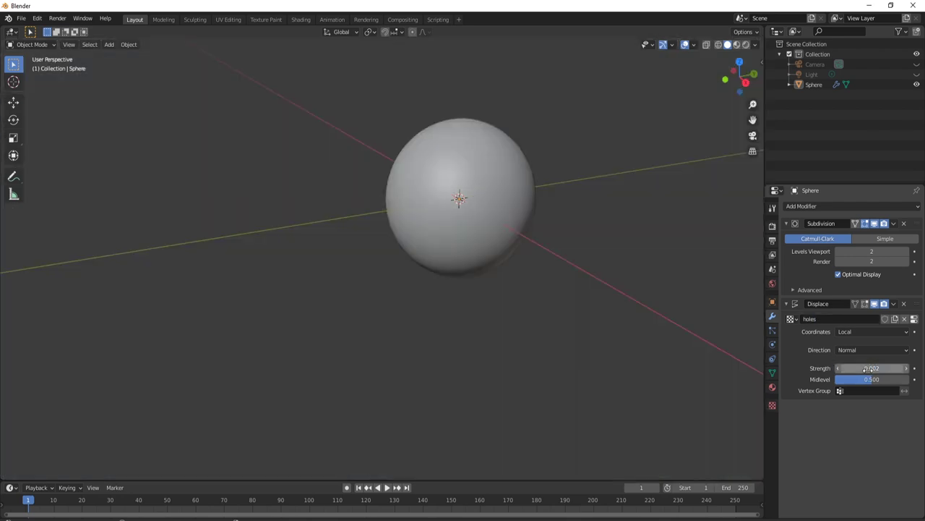
click(772, 406)
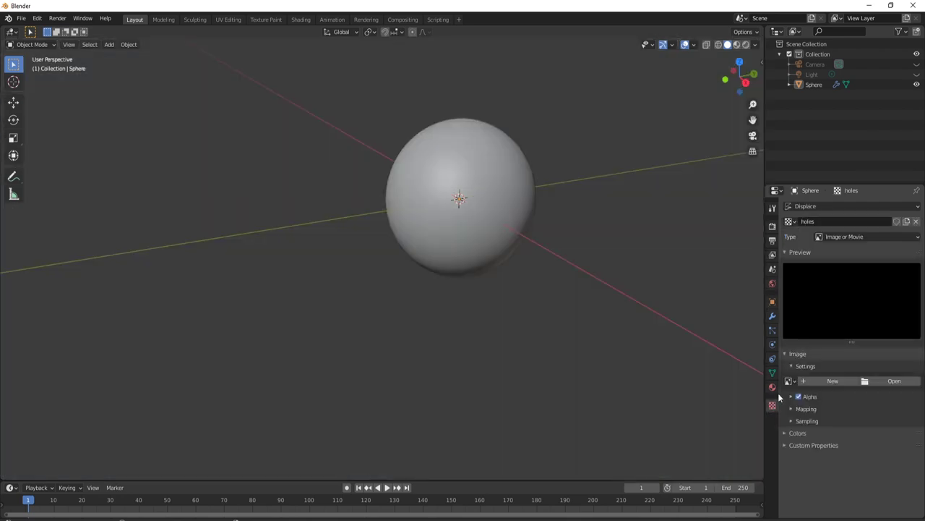
click(825, 238)
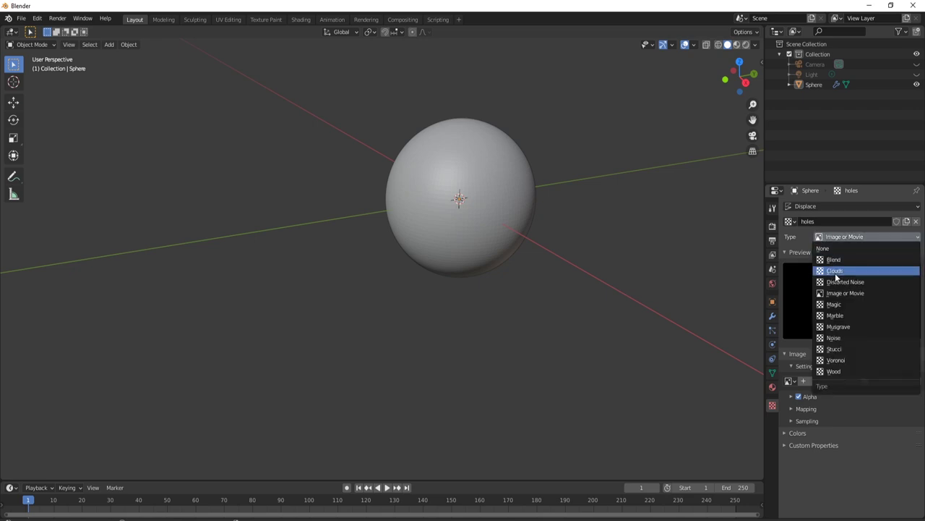
click(835, 273)
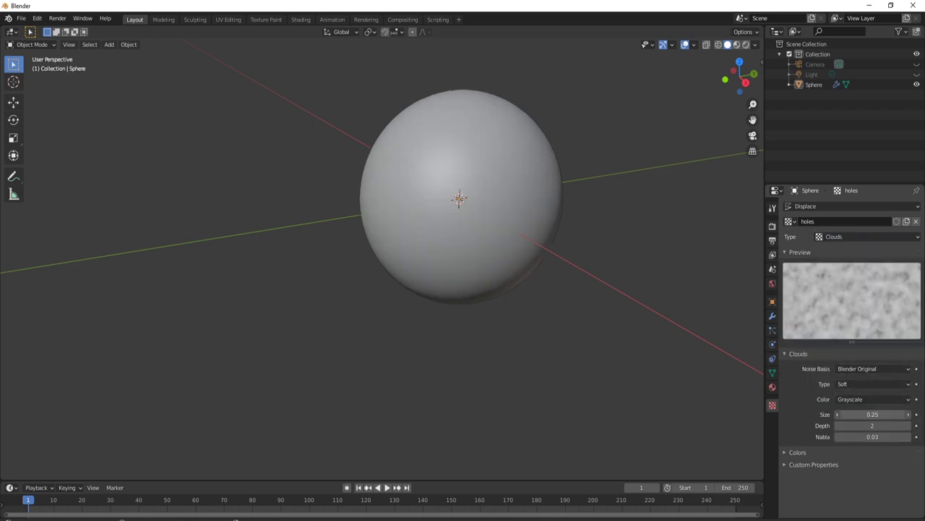
double_click(861, 415)
text(0.01)
key(Return)
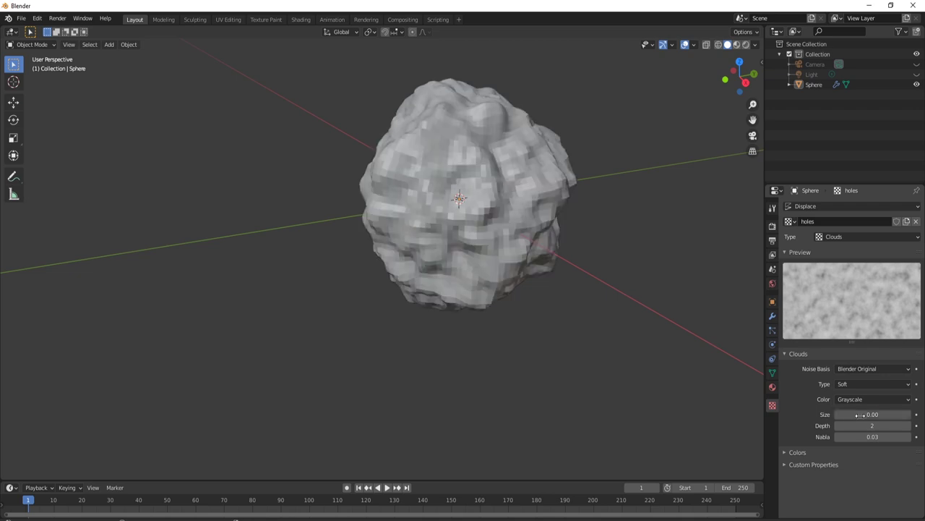
- Shade the bumpy sphere smooth
click(509, 190)
right_click(509, 190)
click(508, 194)
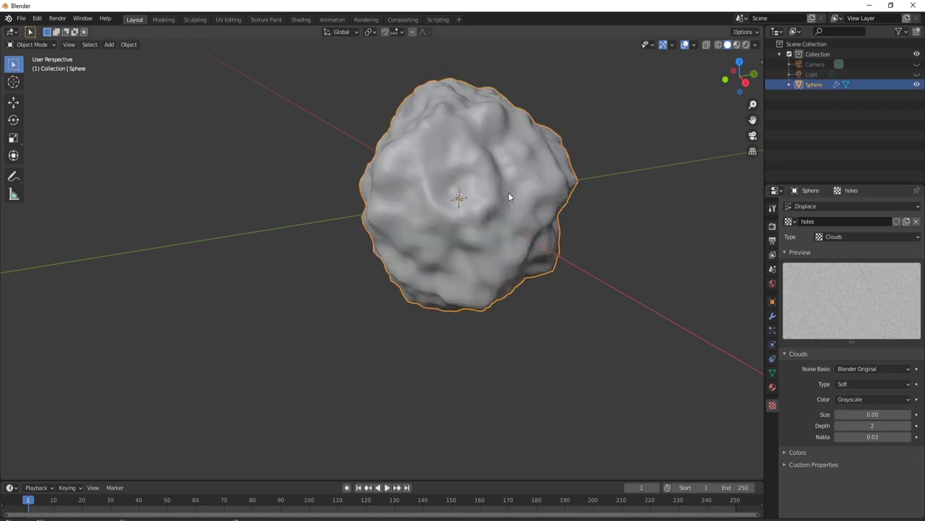
middle_drag(564, 239, 505, 235)
scroll(505, 232, down, 6)
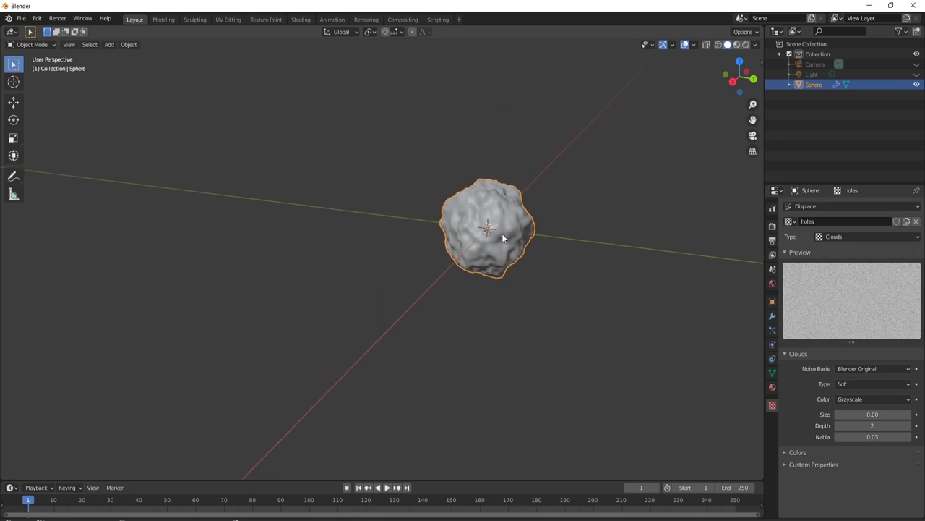
- Shrink the sphere, flatten it to 0.689 in Z, and apply rotation and scale
key(s)
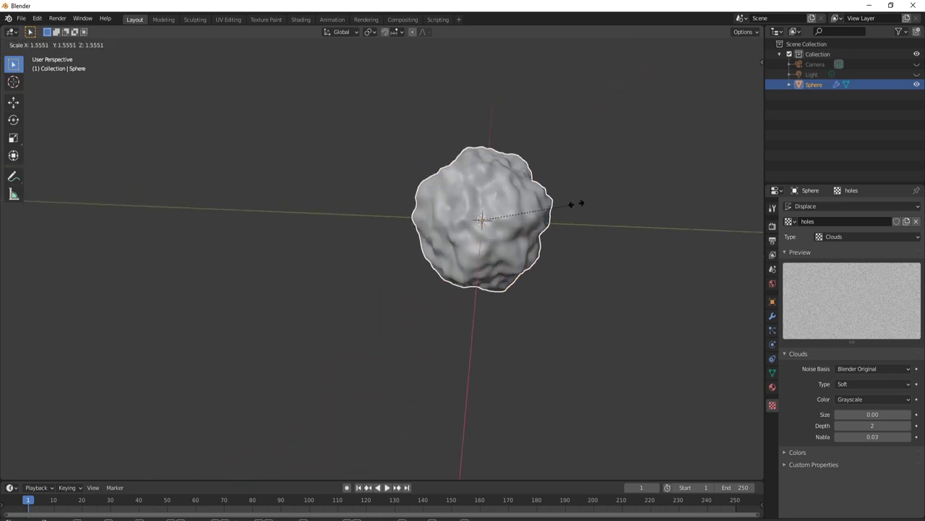
click(540, 206)
key(s)
key(z)
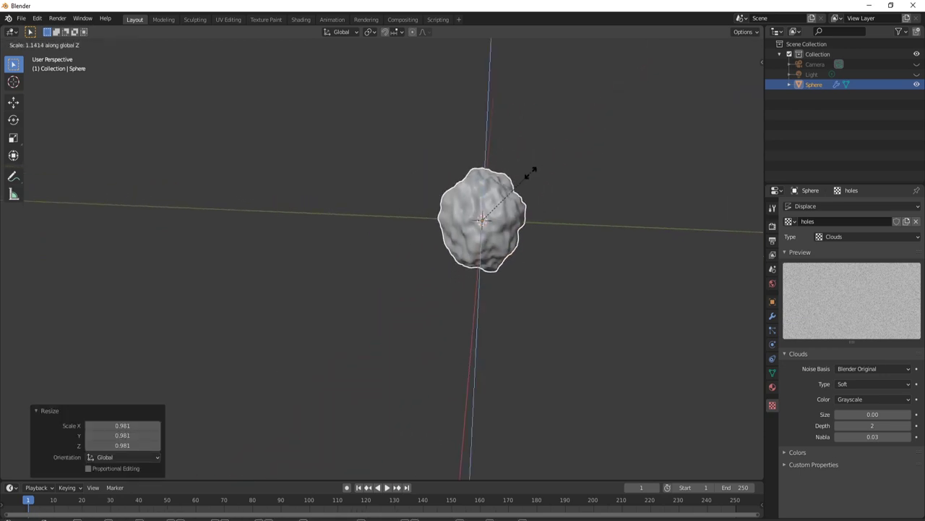
click(524, 220)
key(ctrl+a)
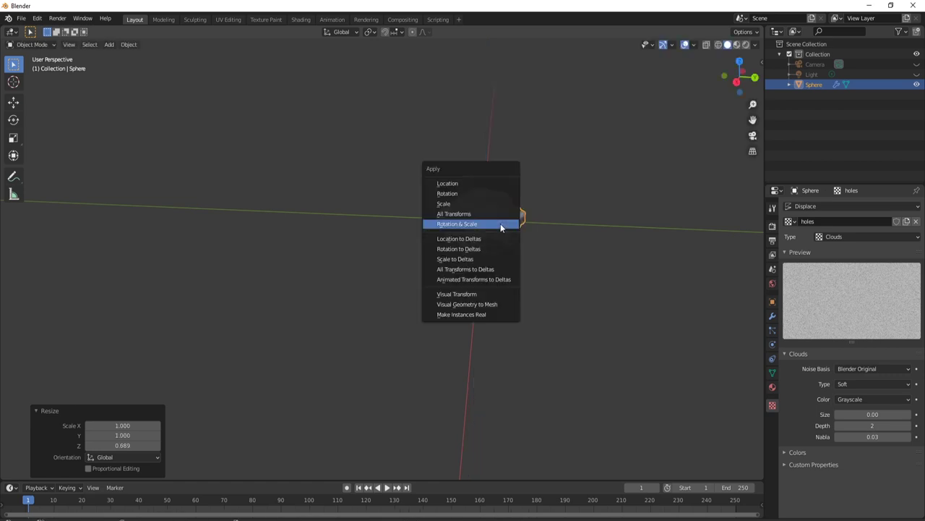
click(500, 224)
scroll(501, 229, up, 4)
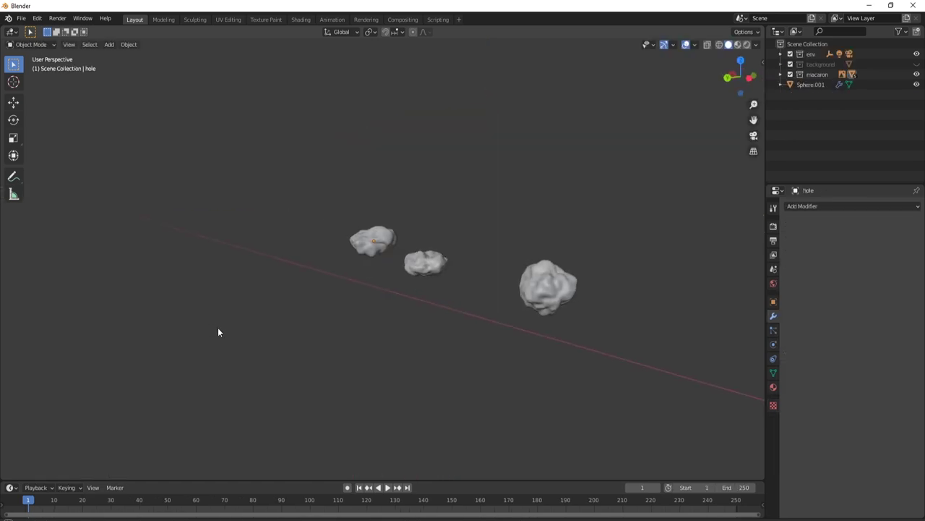
- Move the small lumpy hole object along Y into the feet disc's side edge
middle_drag(218, 327, 390, 326)
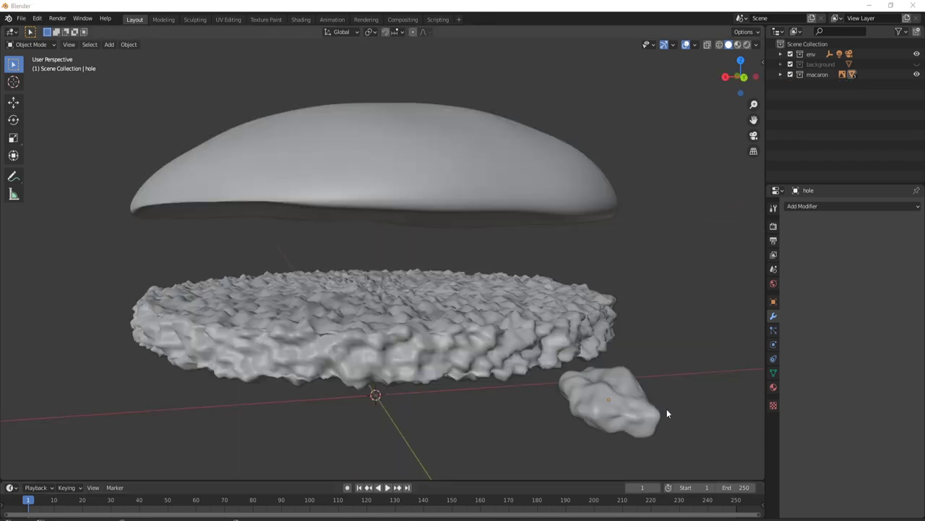
click(639, 411)
key(g)
key(y)
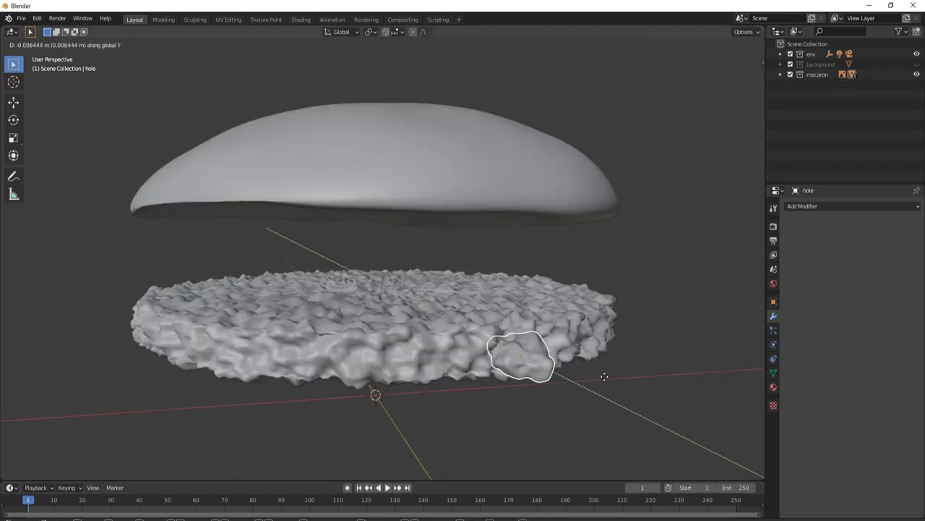
click(598, 372)
scroll(596, 357, up, 2)
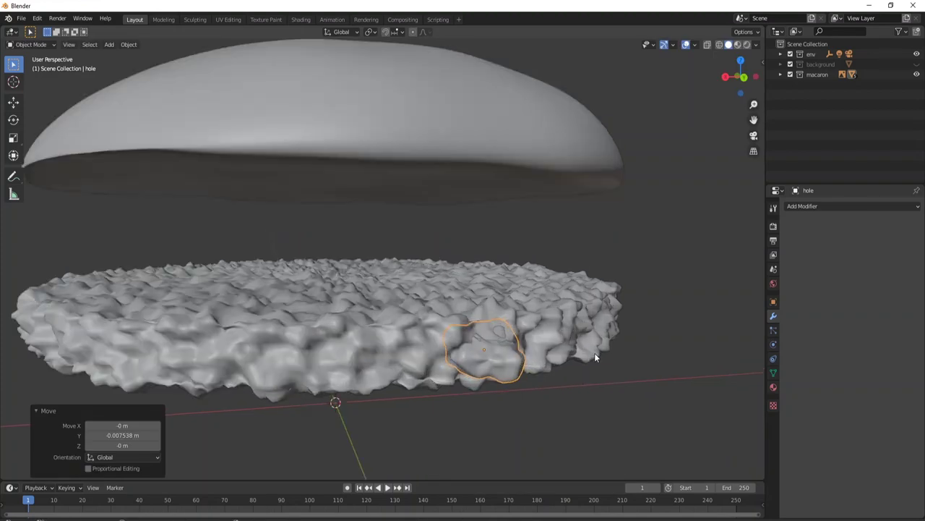
click(596, 358)
- Add a Boolean modifier to the disc using the hole object as cutter, overlap threshold 0.00000001
click(818, 206)
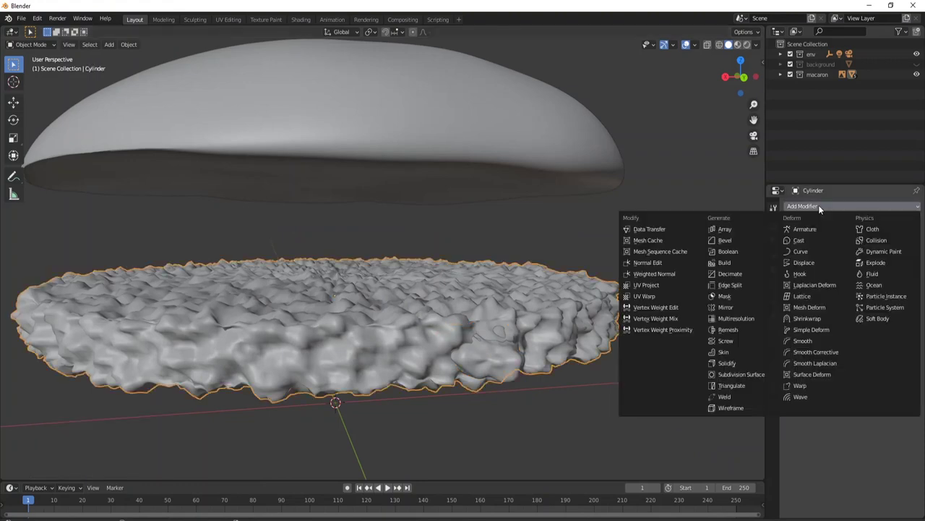
click(756, 251)
click(905, 252)
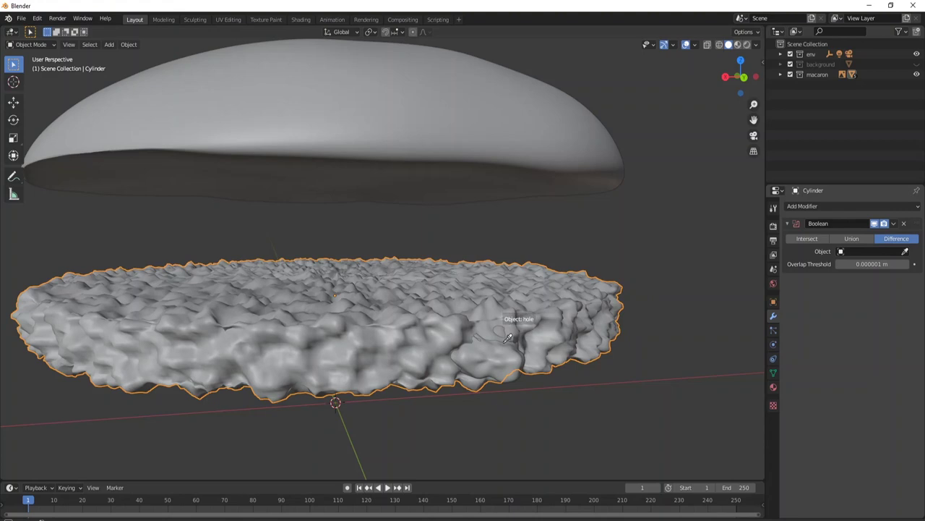
click(499, 353)
double_click(846, 265)
text(0.00000001)
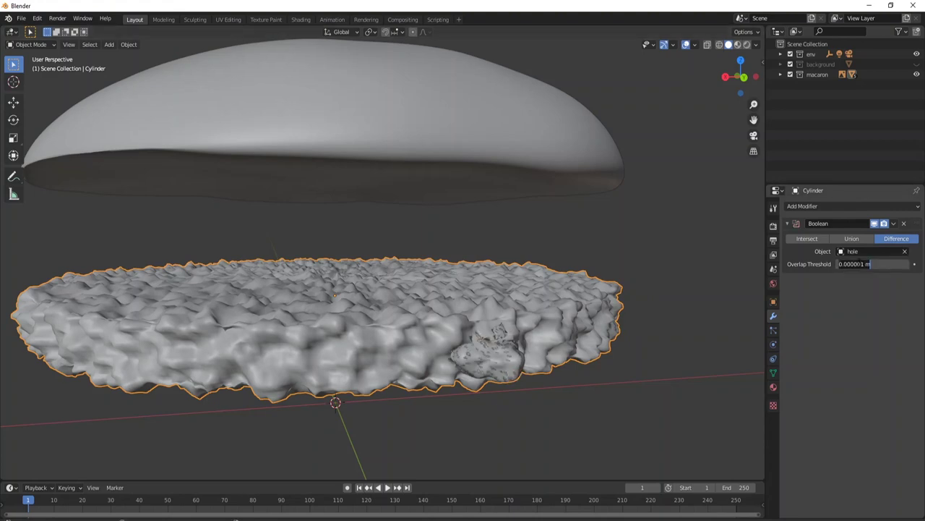
key(Return)
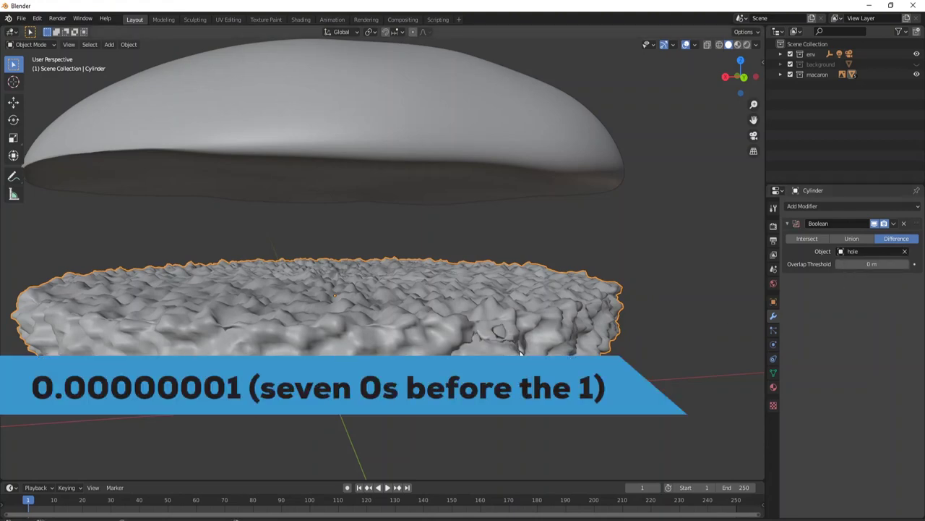
- Apply the Boolean cut permanently to the feet disc
click(449, 345)
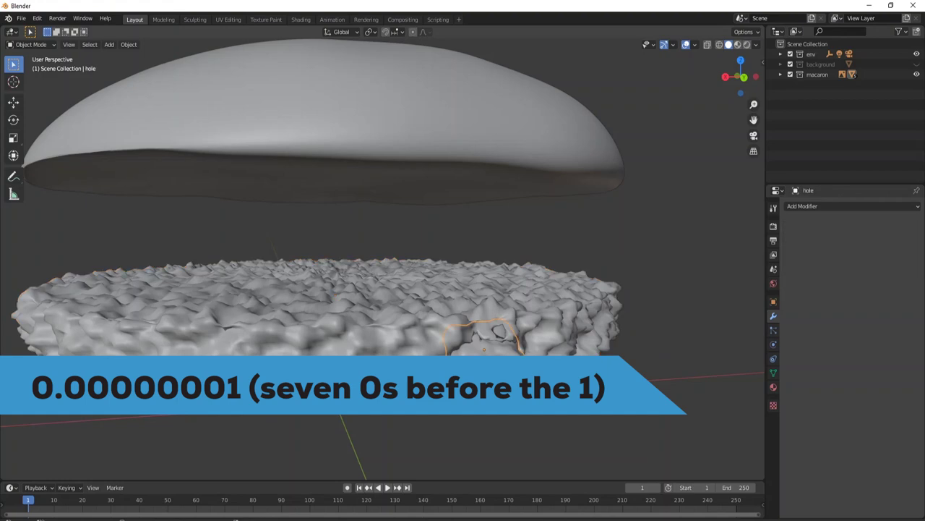
click(579, 297)
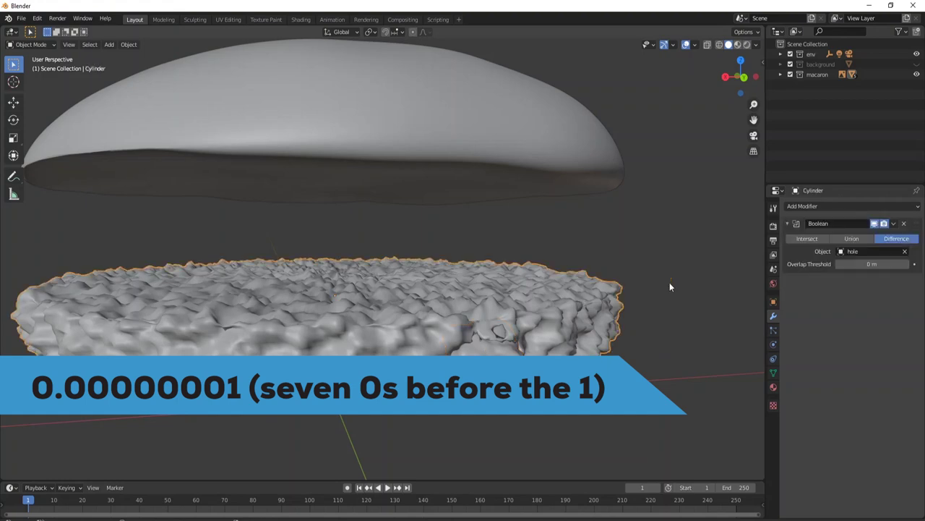
click(893, 224)
click(868, 241)
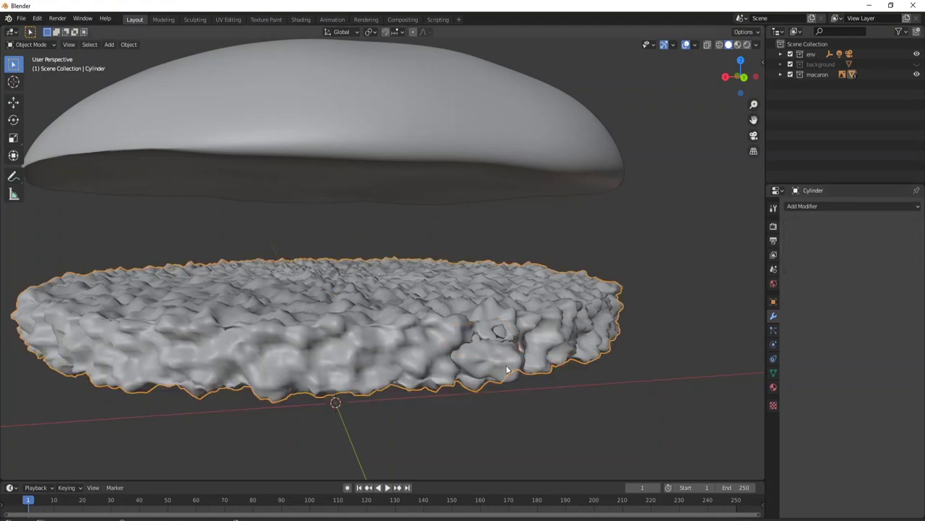
- Shift the hole shape to a new spot along the disc's side and view it from the back
click(484, 347)
key(g)
key(y)
click(637, 434)
key(KP_Decimal)
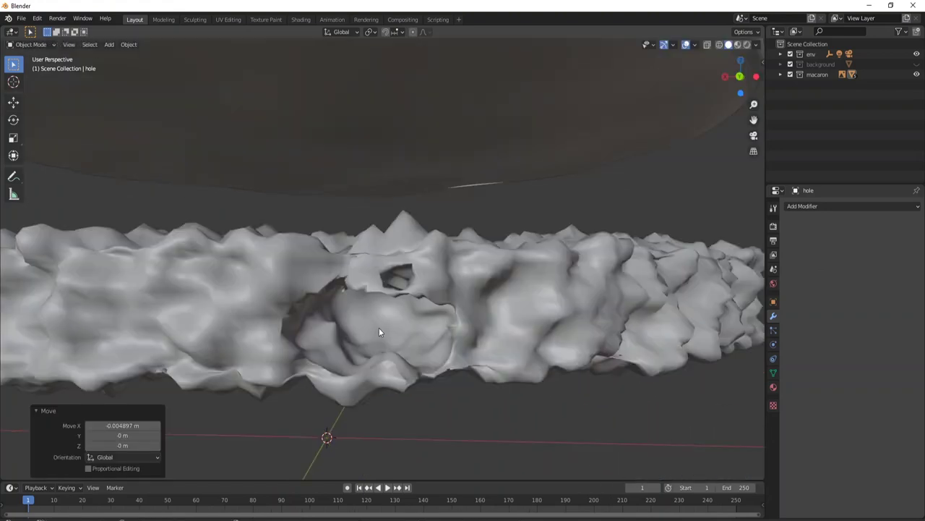
scroll(379, 331, down, 5)
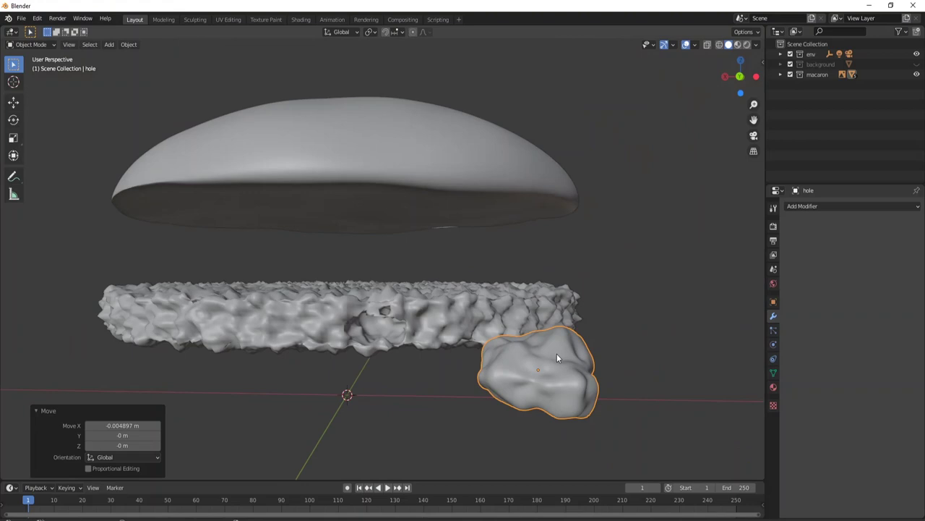
key(ctrl+KP_1)
- Slide the hole shape along X and cut a Boolean dent into the foot disc
key(g)
key(x)
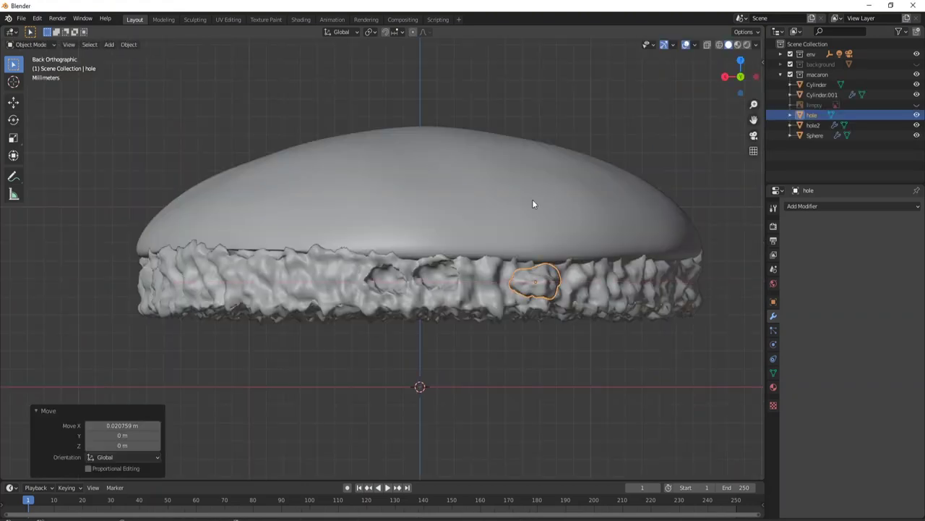
click(687, 132)
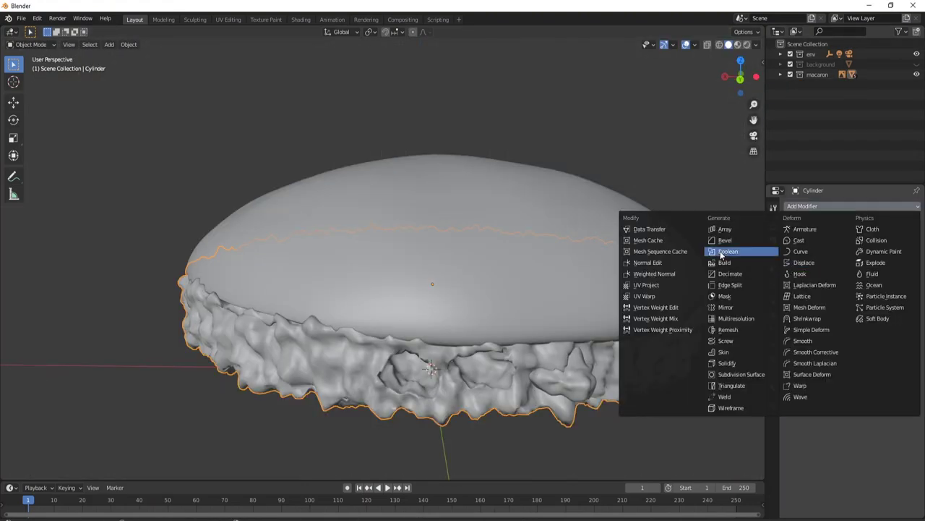
click(716, 252)
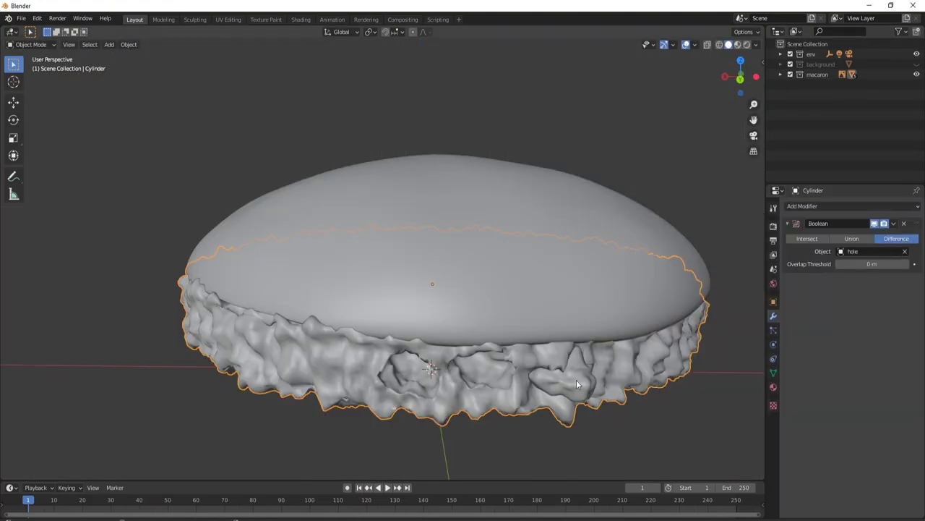
key(ctrl+a)
- In back orthographic view, shift the hole shape slightly left and apply another Boolean dent
key(ctrl+KP_1)
click(383, 289)
key(g)
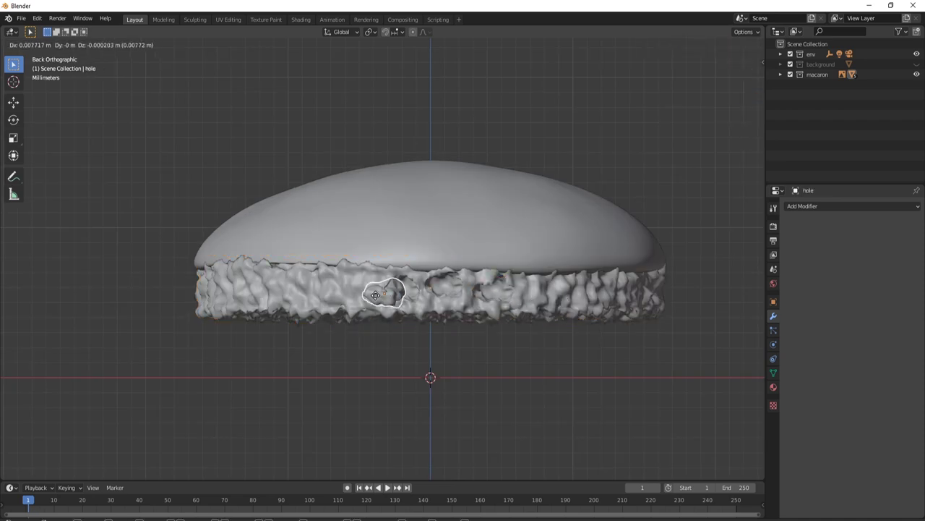
click(359, 293)
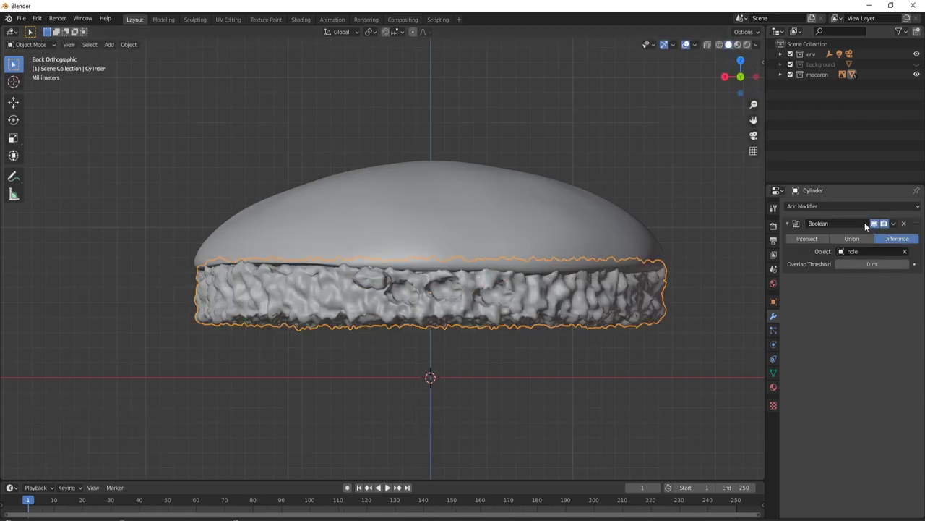
click(865, 222)
click(802, 238)
click(359, 289)
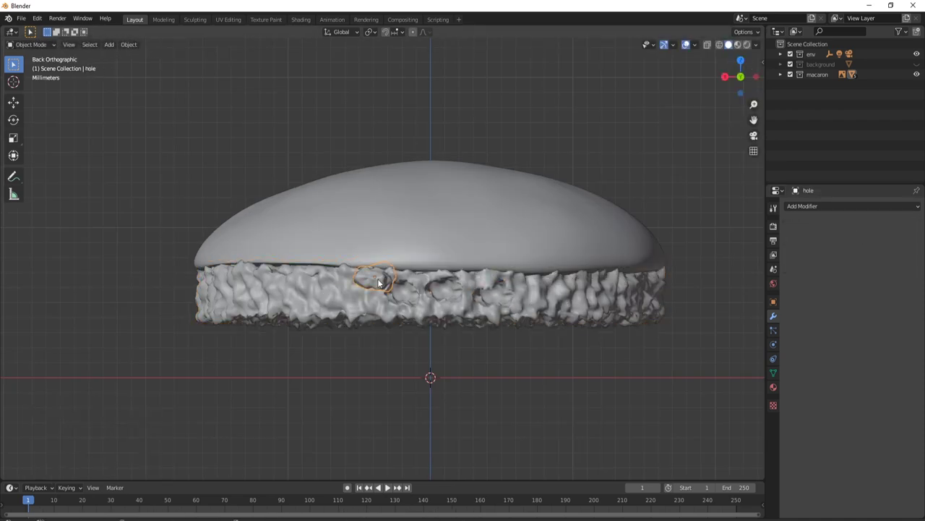
- Move the hole shape along the side and flatten it vertically with S Z
key(g)
click(329, 297)
key(s)
key(z)
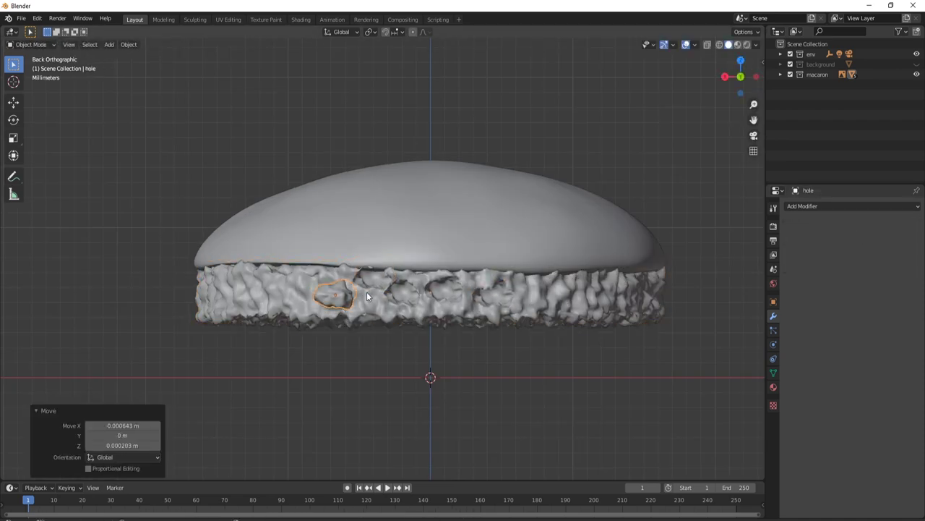
click(358, 269)
key(s)
key(z)
click(352, 296)
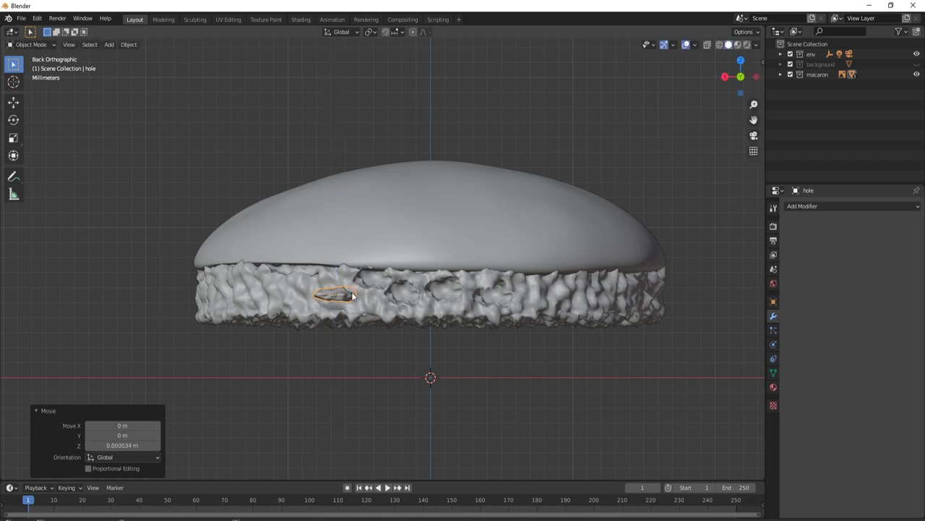
key(ctrl+a)
click(348, 296)
- Rescale the hole shape flatter along Z and apply its rotation and scale
key(s)
key(z)
click(351, 297)
key(s)
key(z)
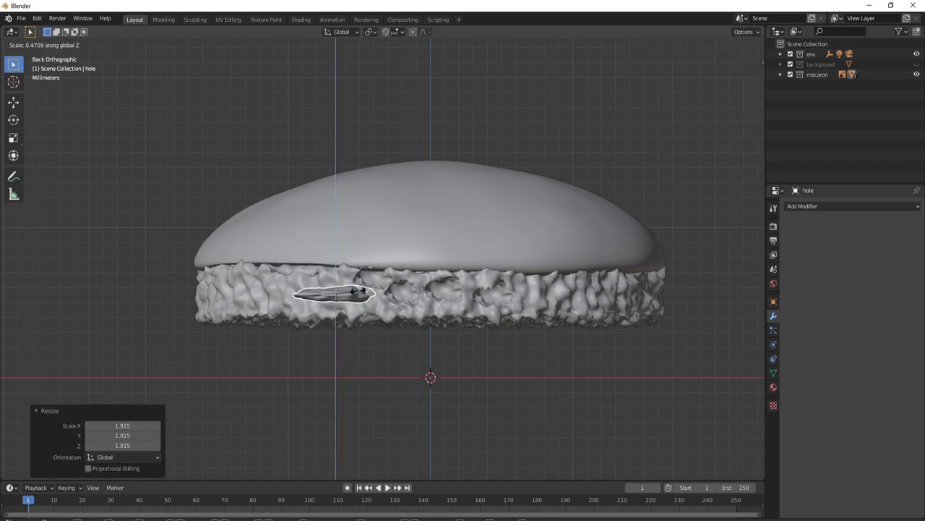
click(362, 294)
right_click(362, 292)
key(ctrl+a)
click(302, 297)
- Add a new Boolean modifier to the foot disc with 'hole' as the cutter
click(853, 206)
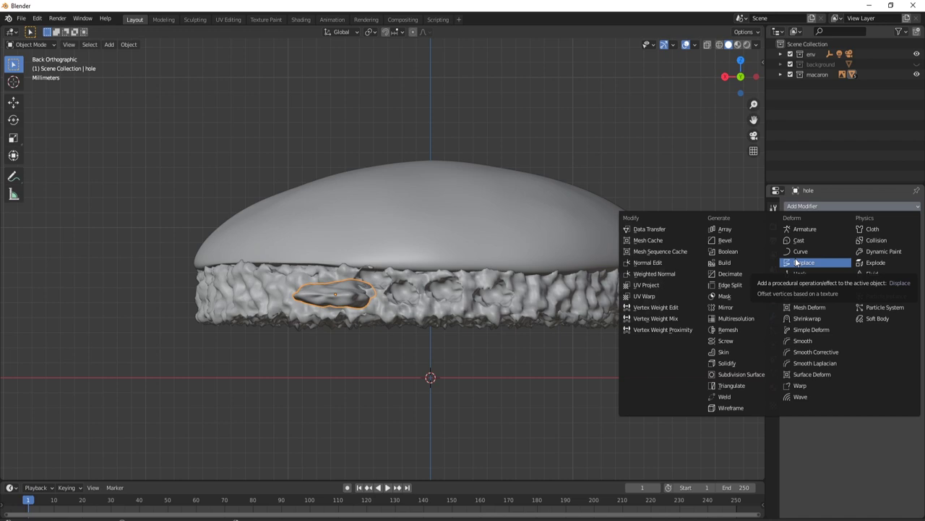
click(810, 262)
click(872, 251)
- Squash the hole shape along Z and apply one more Boolean dent with 'hole' to the foot disc
key(s)
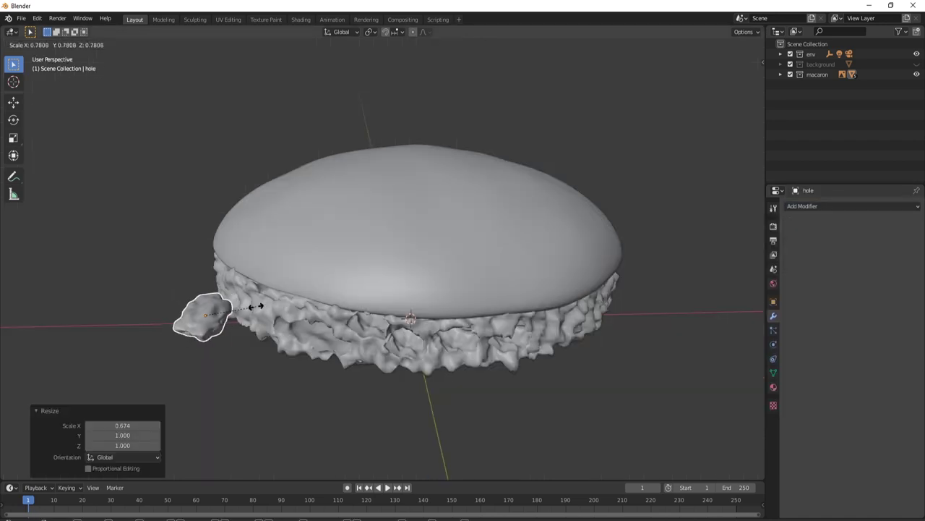
key(z)
click(303, 269)
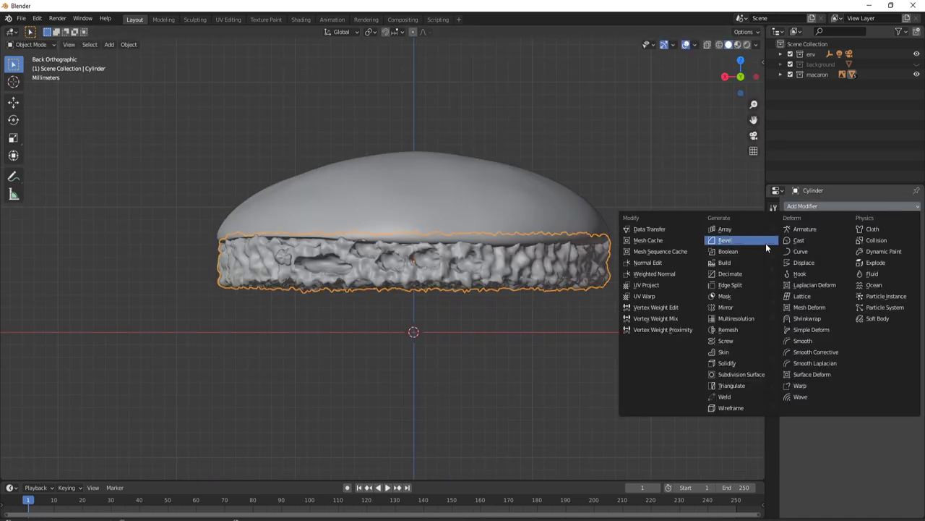
click(766, 243)
click(907, 252)
click(286, 257)
click(894, 223)
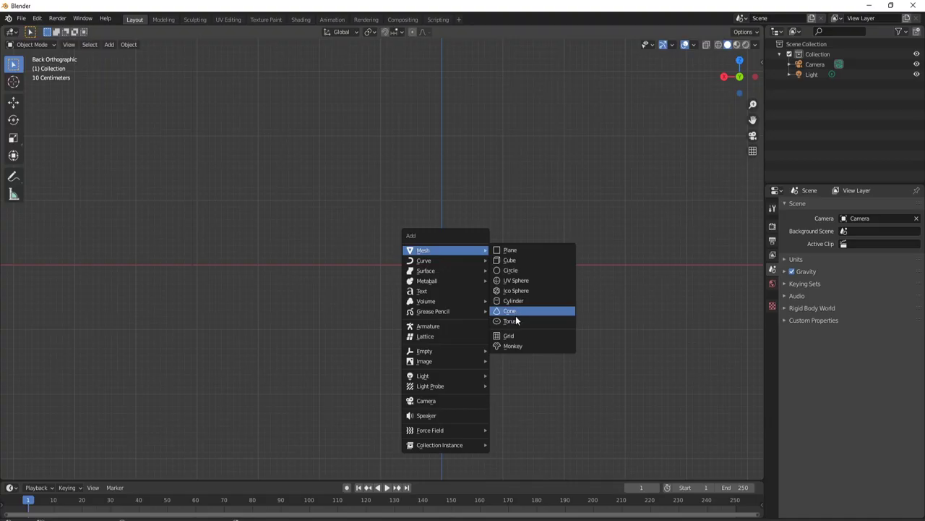
- Add a torus with 1 cm major radius and 1 mm minor radius, framed in view
click(516, 316)
click(54, 471)
double_click(97, 446)
text(1cm)
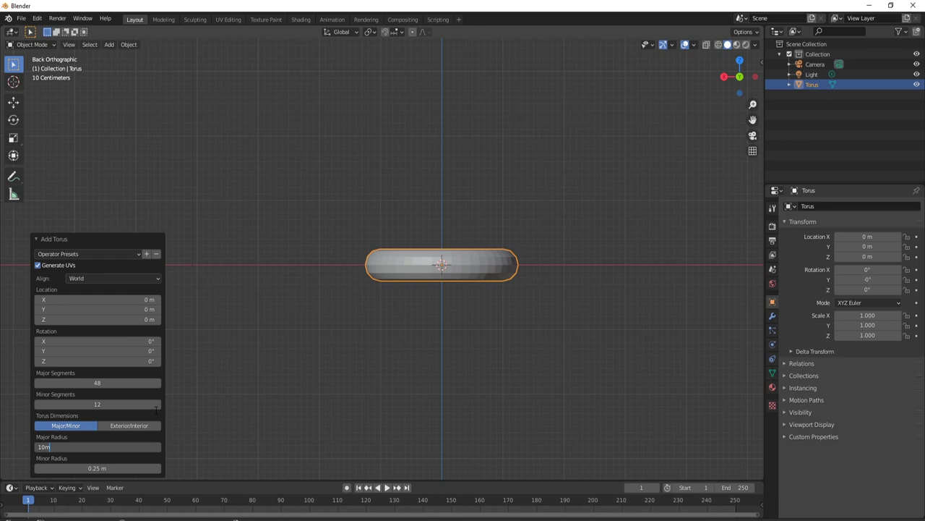
key(Tab)
text(1)
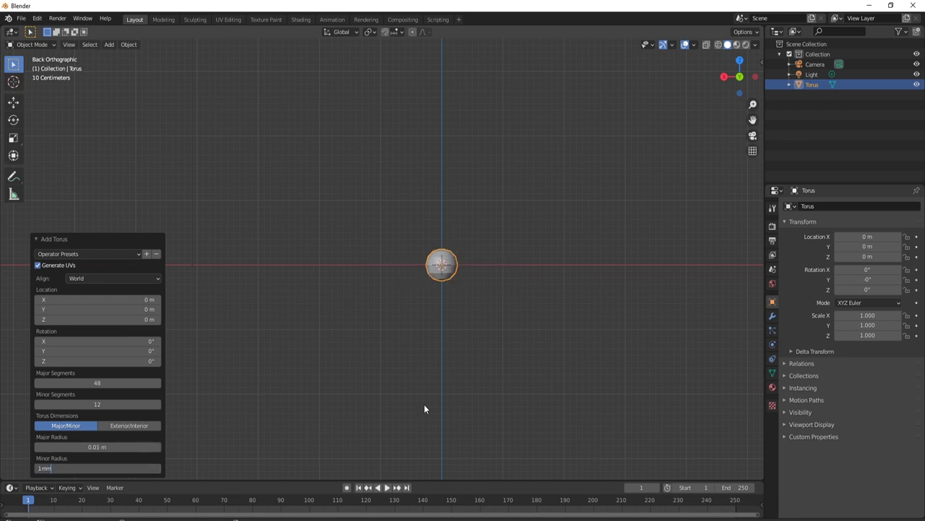
key(Return)
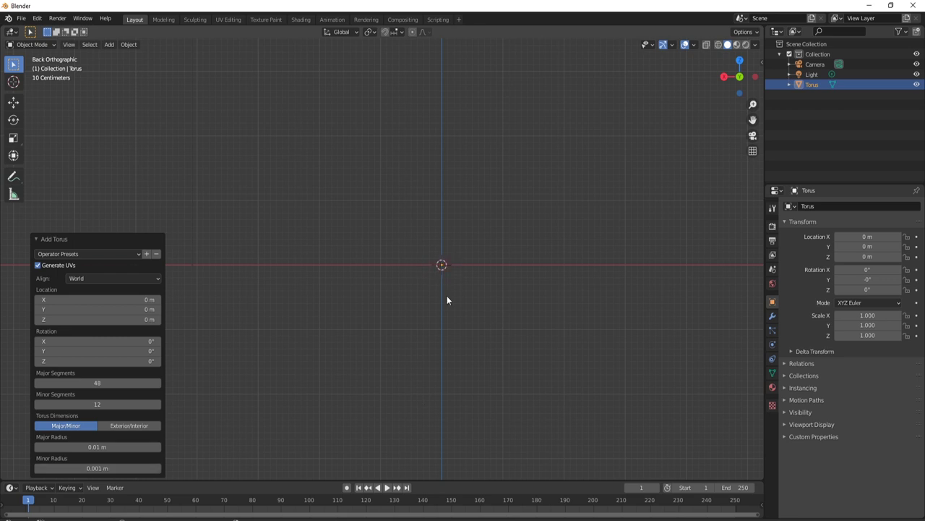
key(KP_Decimal)
key(alt+a)
shift+middle_drag(409, 286, 436, 291)
click(772, 316)
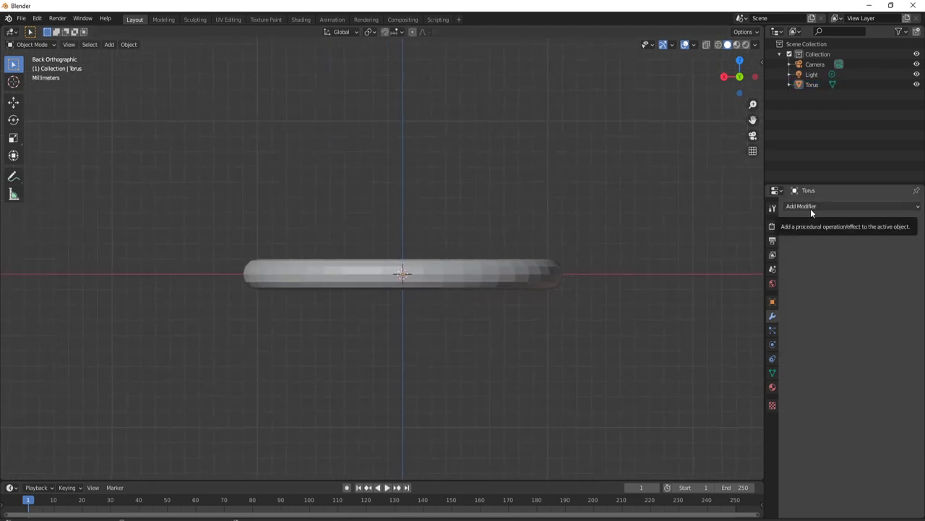
- Add a Subdivision Surface modifier to the torus with viewport and render levels 3
click(810, 208)
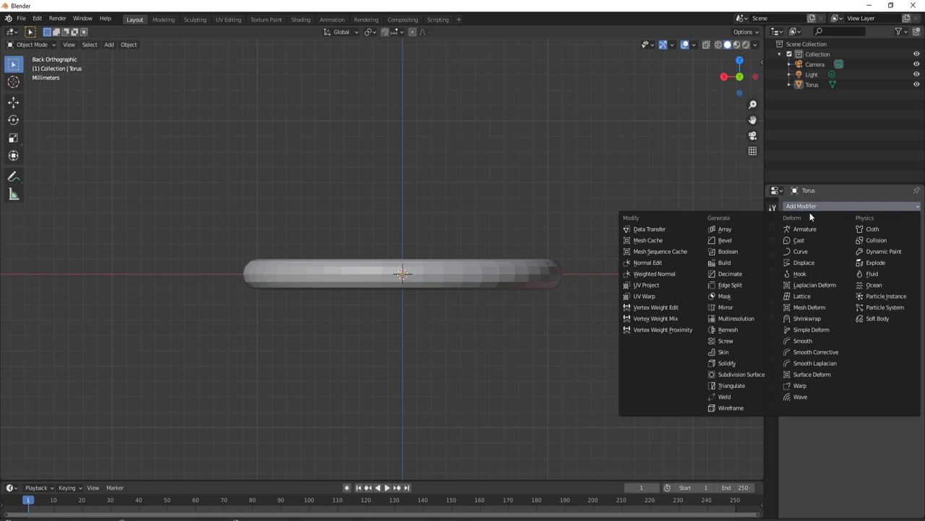
click(739, 374)
click(905, 251)
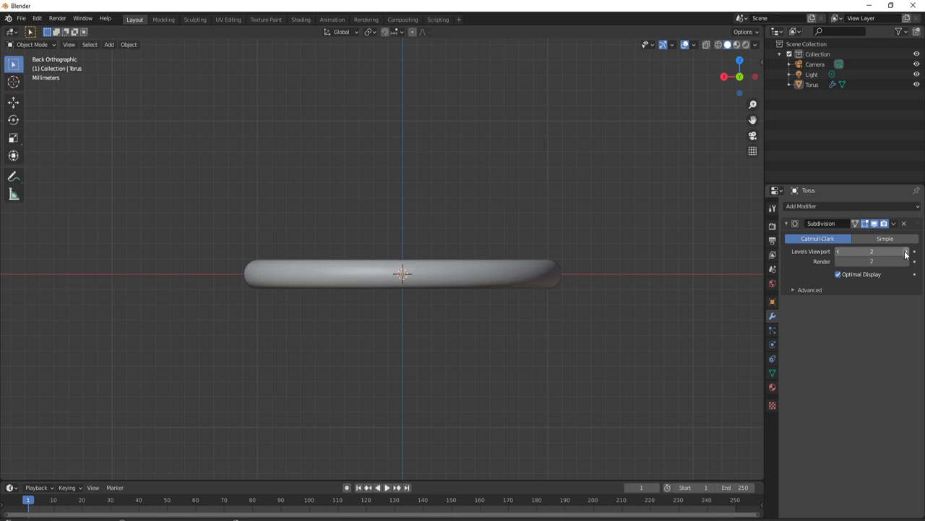
click(904, 250)
click(905, 261)
- Add a Displace modifier using a new texture named 'filling' at strength 0.001
click(860, 206)
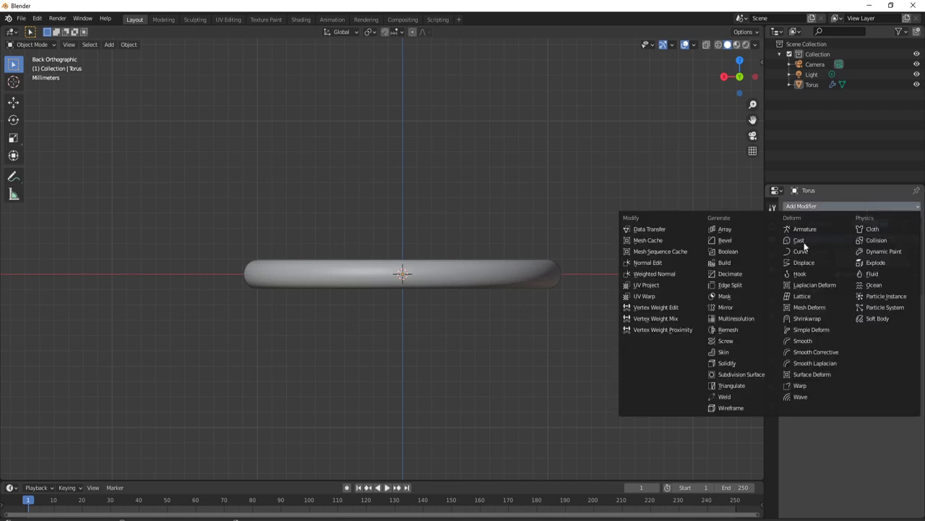
click(806, 265)
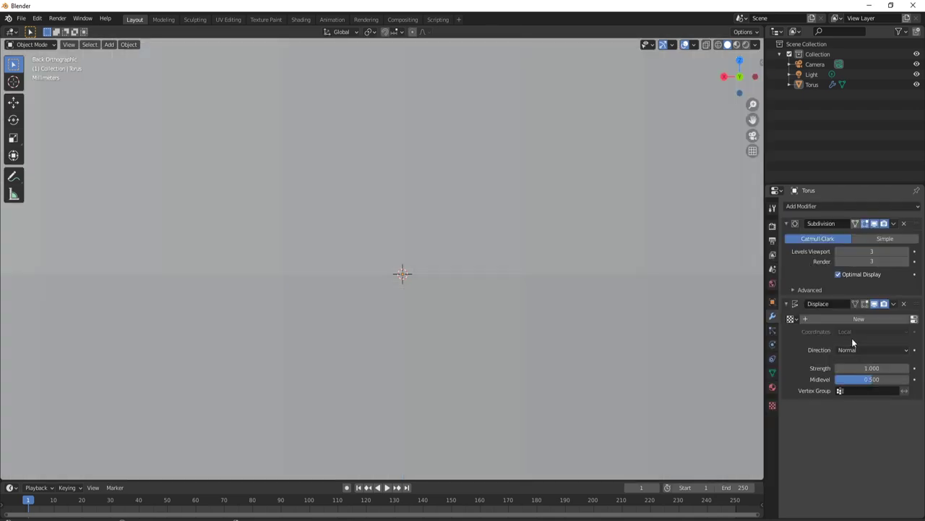
click(817, 320)
double_click(817, 320)
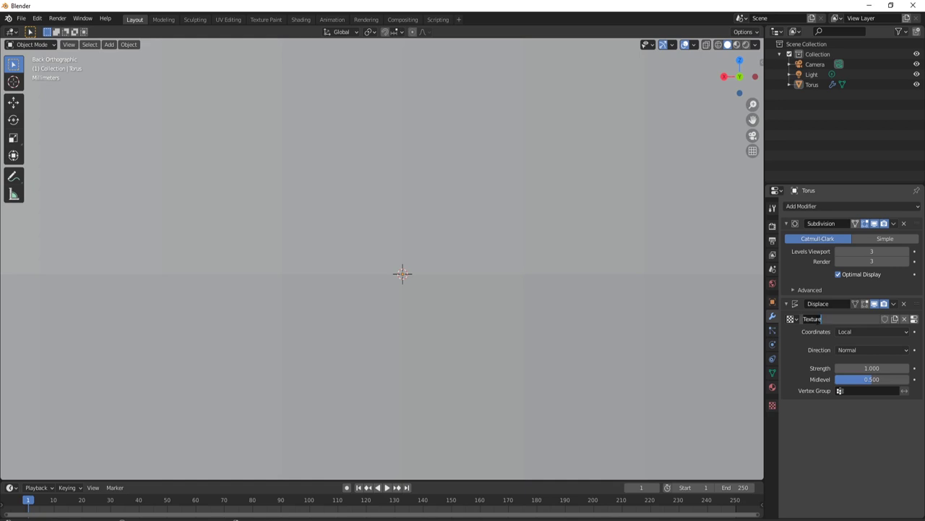
key(BackSpace)
key(Return)
click(880, 369)
text(0)
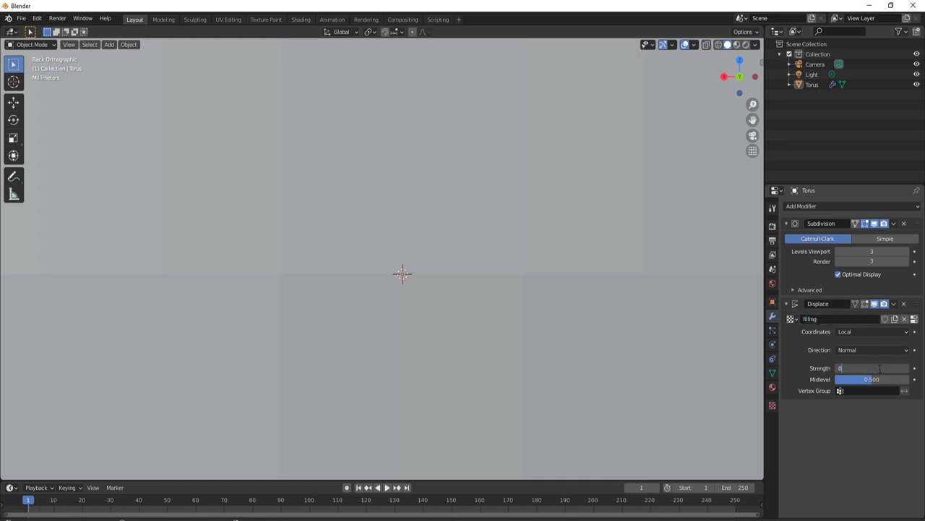
text(.001)
key(Return)
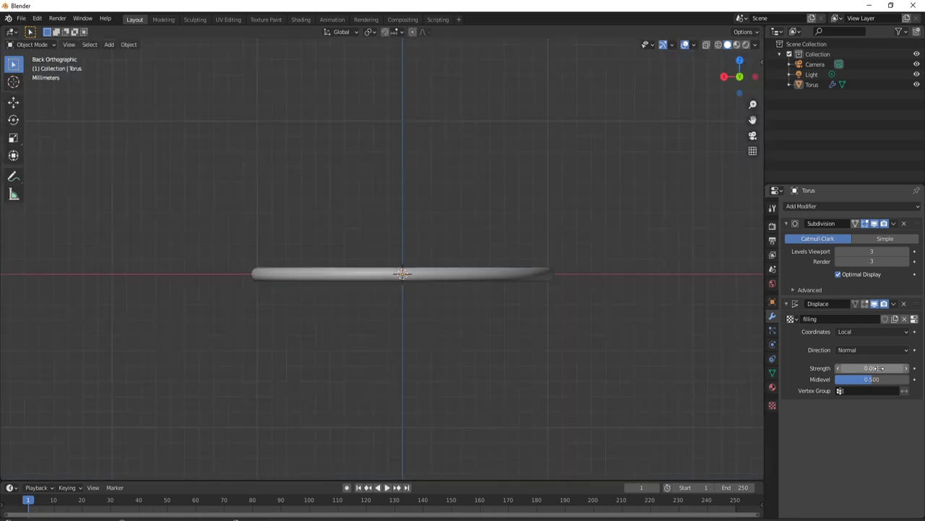
- Shade the torus smooth
right_click(443, 271)
click(443, 269)
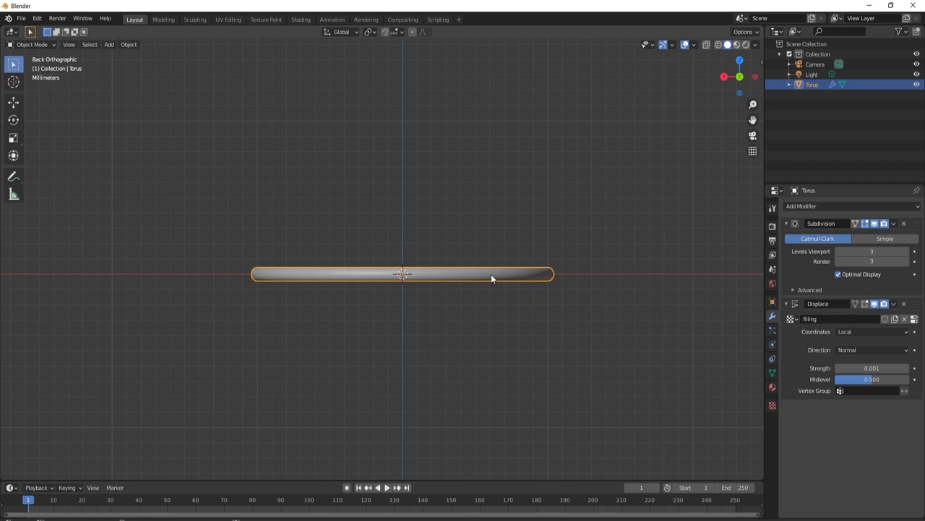
key(ctrl+a)
- Apply the torus's rotation and scale, and set the displacement texture to Clouds with size 0.00
click(478, 313)
click(914, 318)
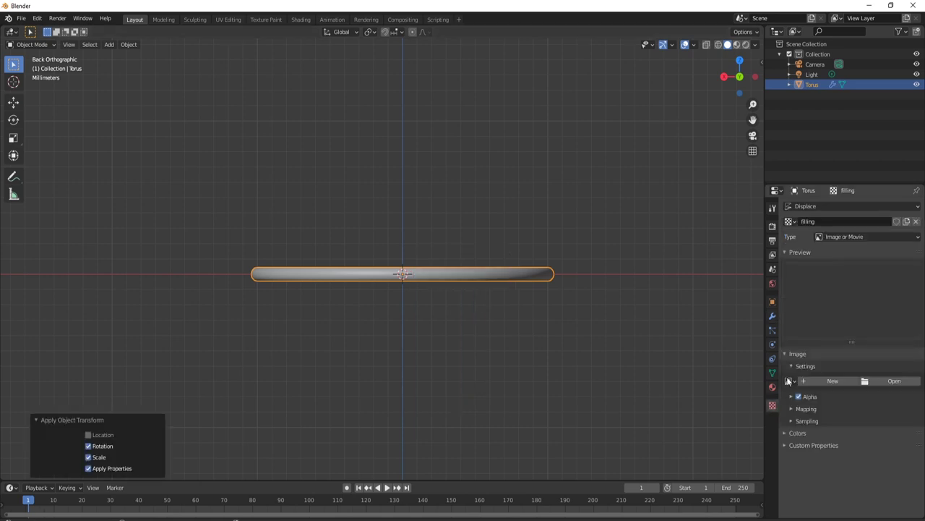
click(860, 237)
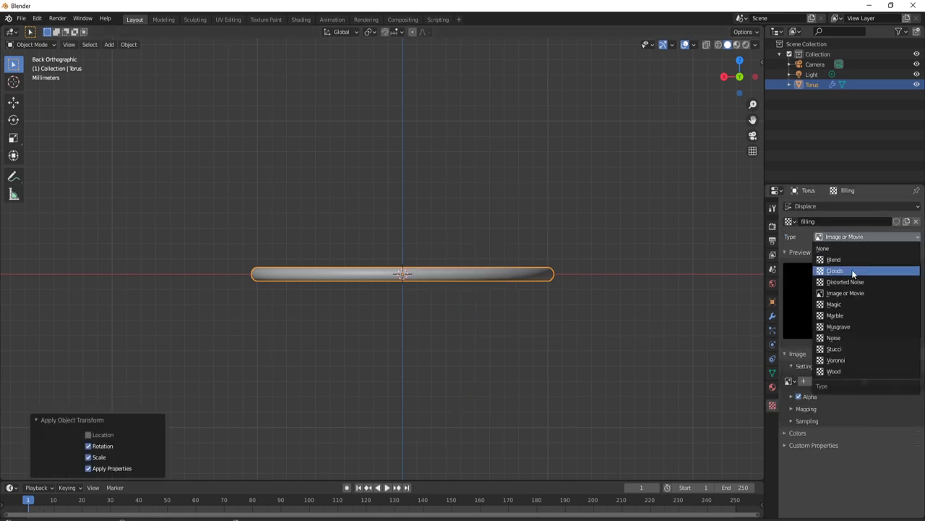
click(851, 271)
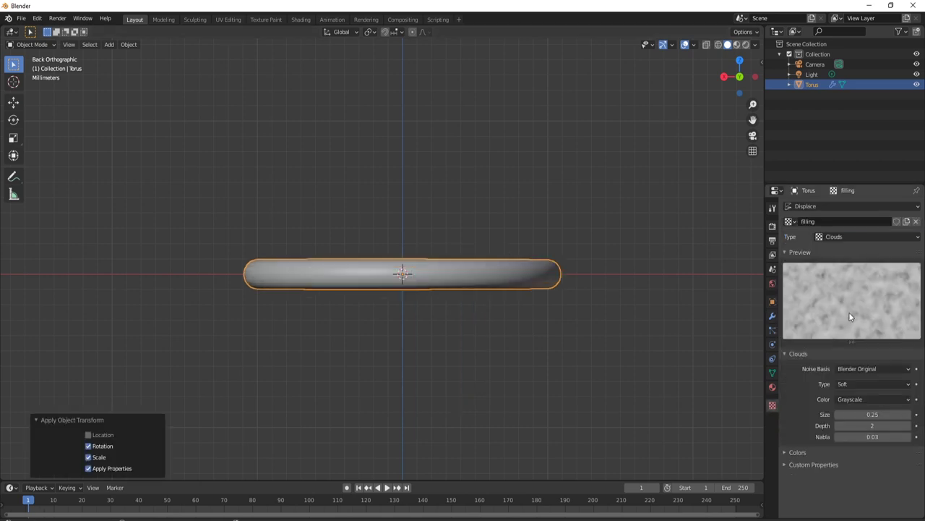
click(858, 415)
text(0.00)
key(Return)
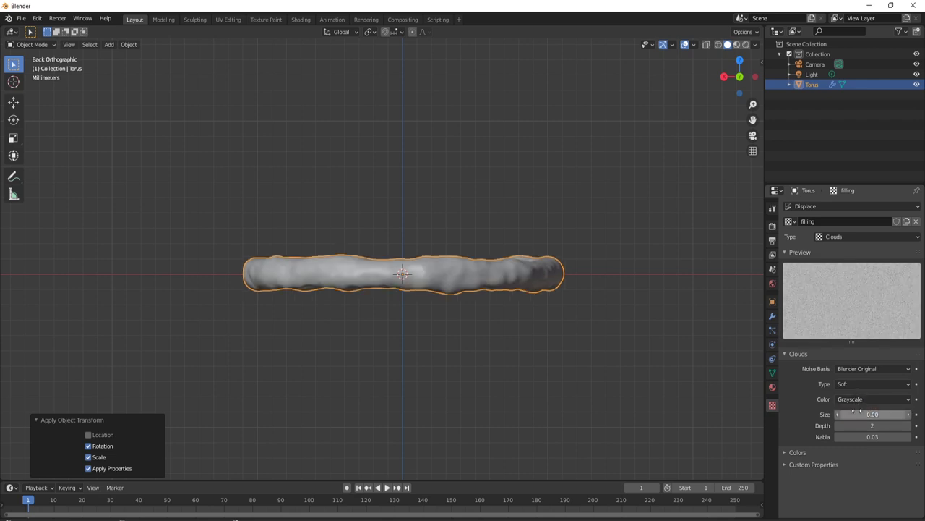
- Squash the torus vertically with S Z and apply its rotation and scale
click(579, 233)
click(553, 268)
key(s)
key(z)
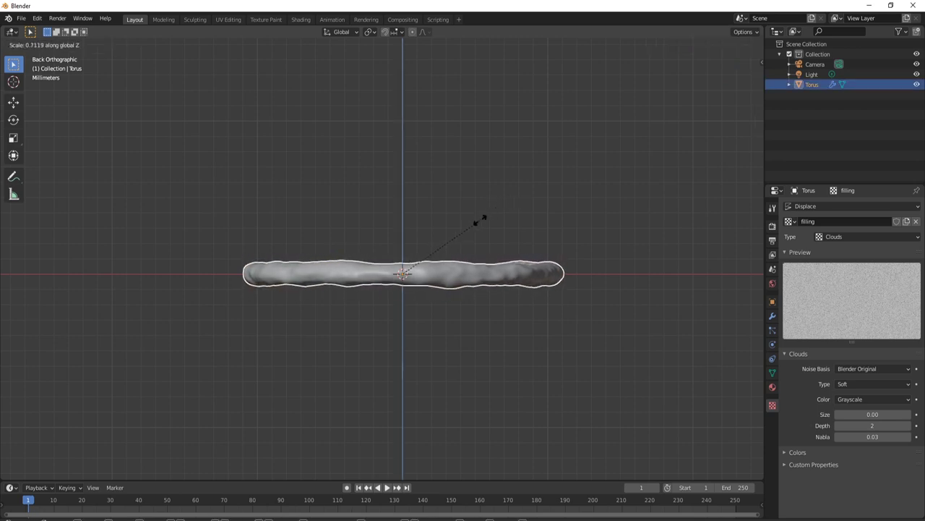
click(502, 196)
key(s)
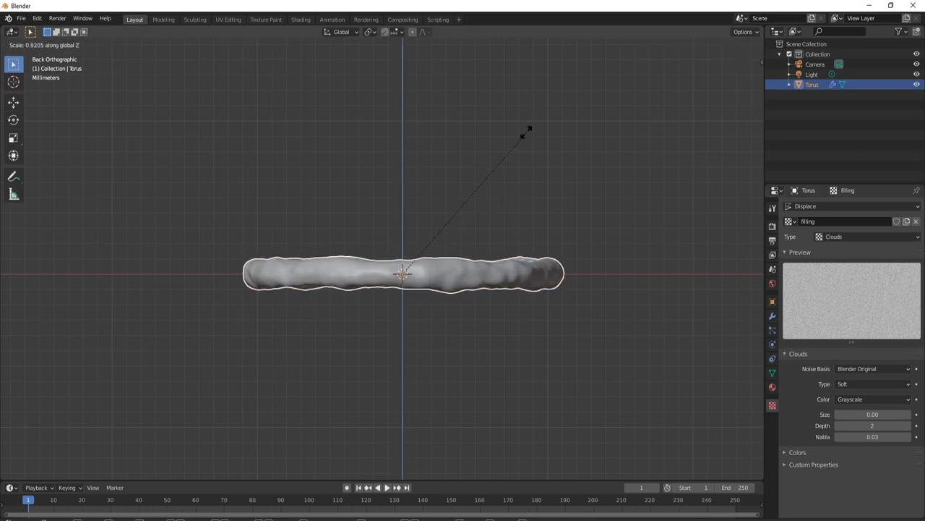
right_click(527, 131)
scroll(399, 271, down, 1)
key(ctrl+a)
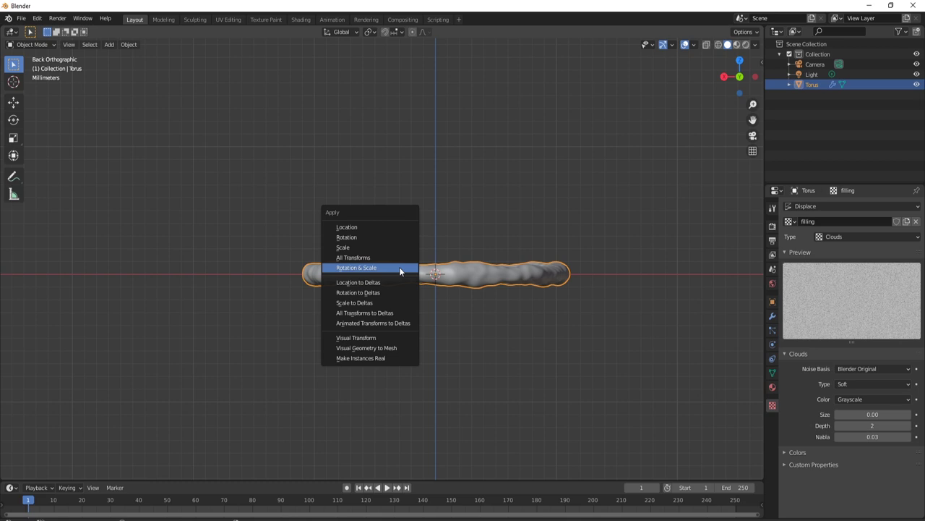
click(399, 267)
- Assign the existing 'filling' material to the torus
click(772, 387)
click(790, 248)
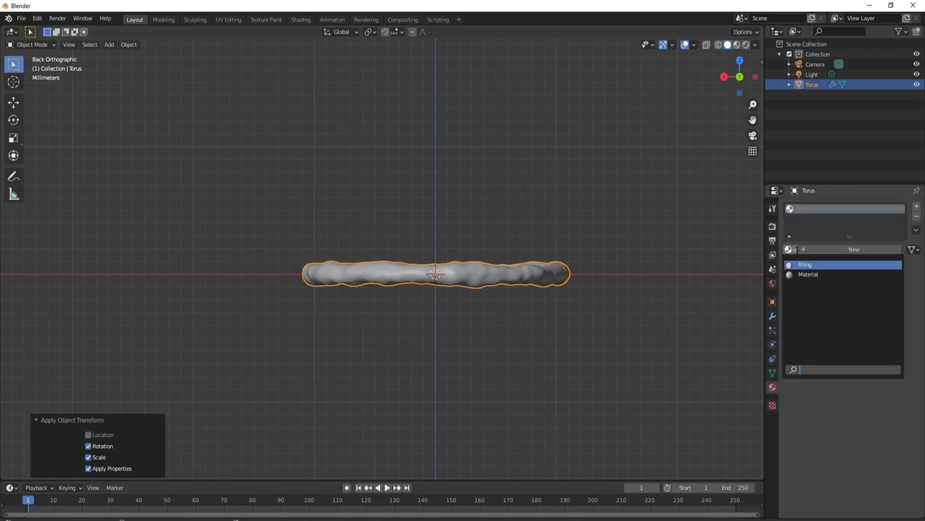
click(803, 264)
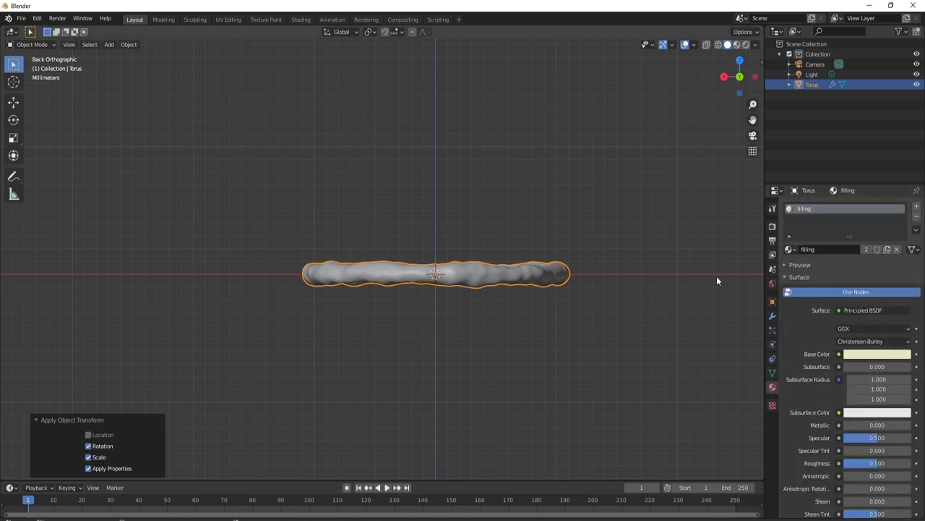
click(655, 302)
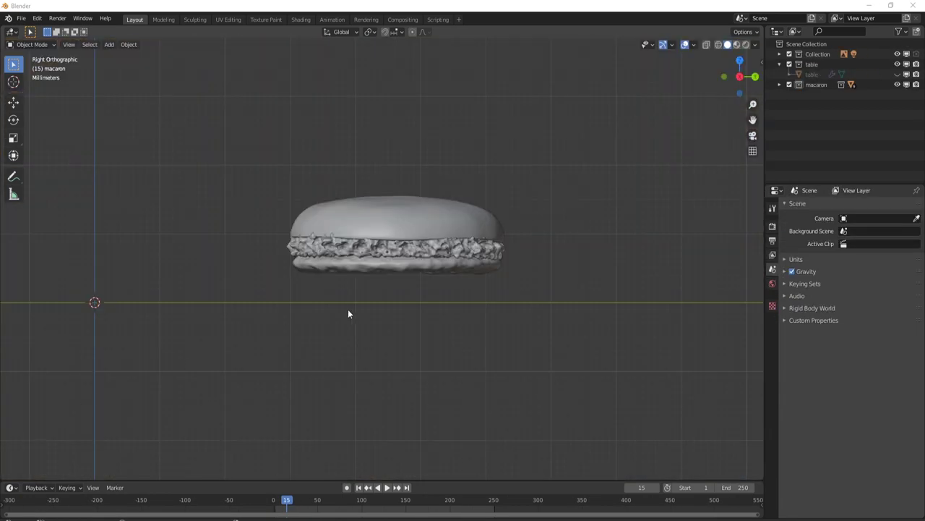
- Duplicate the top shell and flip the copy 180° about the X axis
click(447, 250)
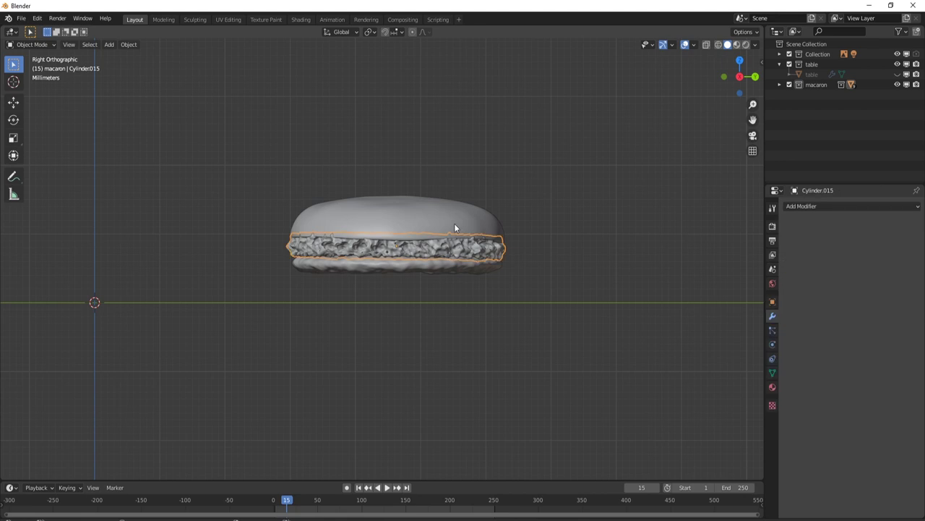
click(454, 224)
key(shift+d)
key(r)
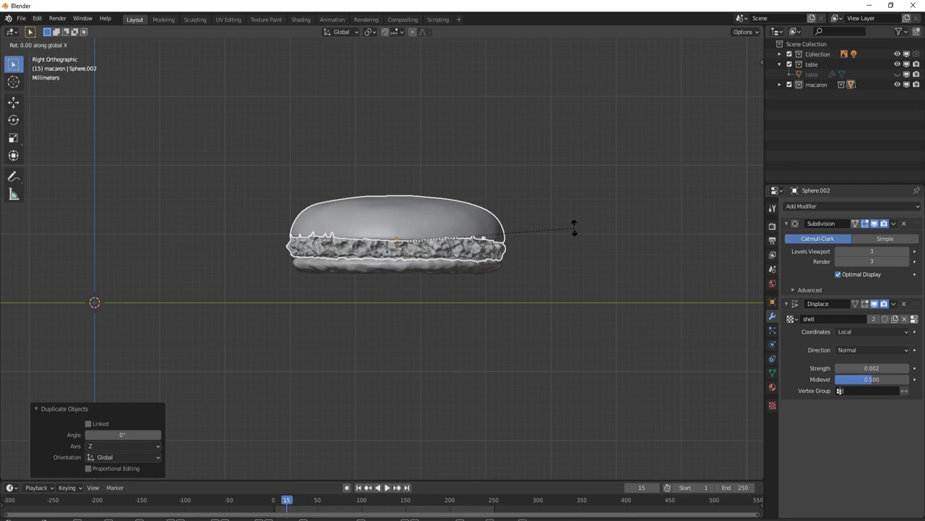
key(x)
mouse_move(287, 209)
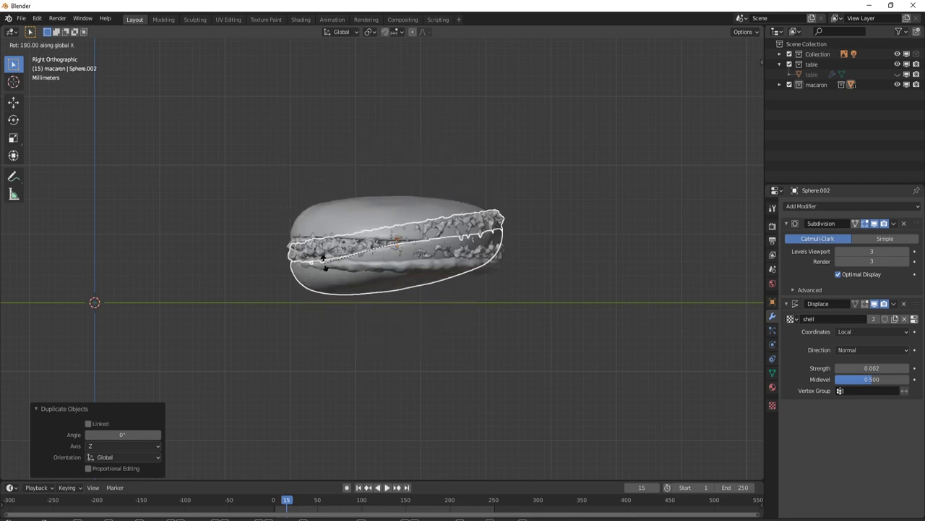
text(180)
key(Return)
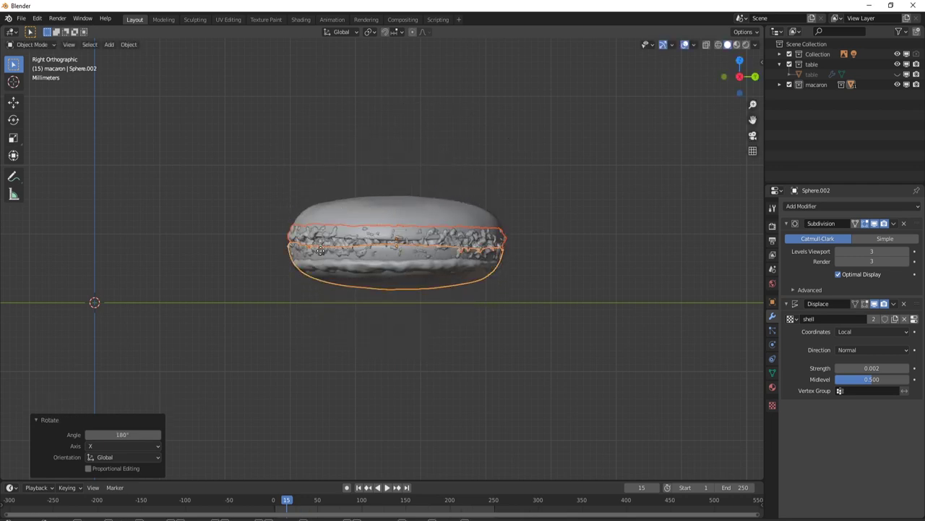
- Lower the flipped copy along Z below the filling as the bottom shell
key(g)
key(z)
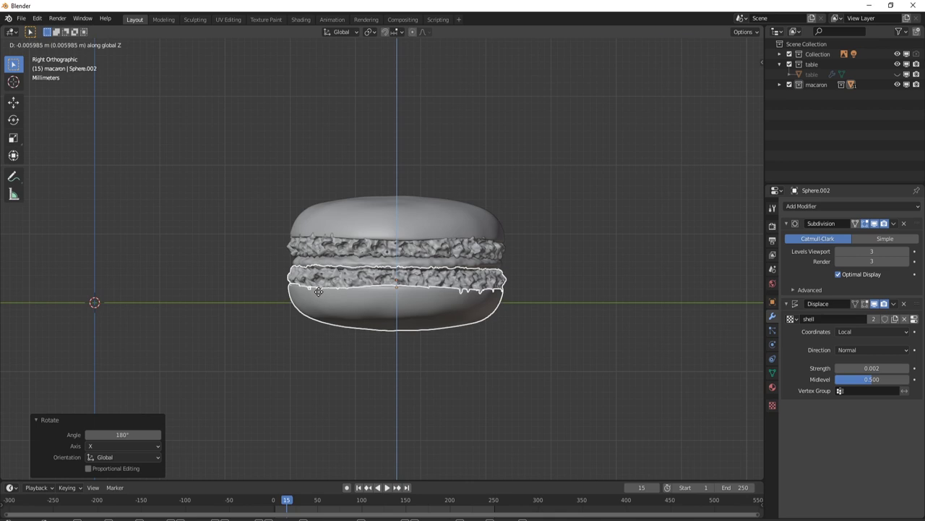
click(618, 312)
click(618, 312)
click(457, 275)
click(478, 312)
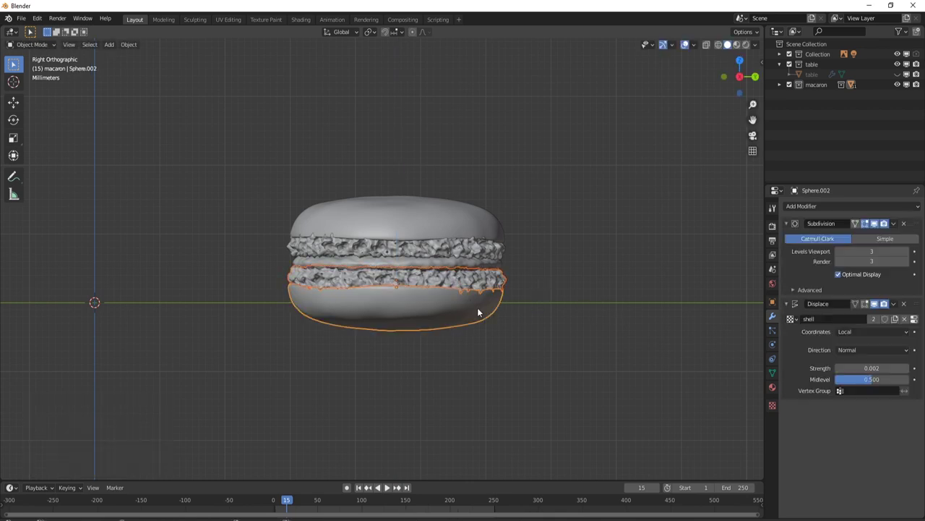
key(g)
key(z)
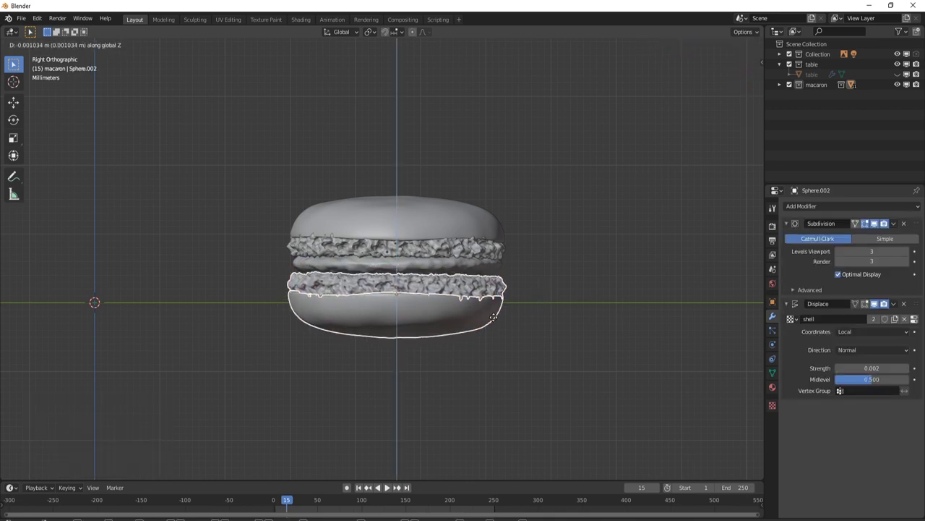
click(495, 315)
- Spin the lower crunchy foot around the Z axis
click(472, 282)
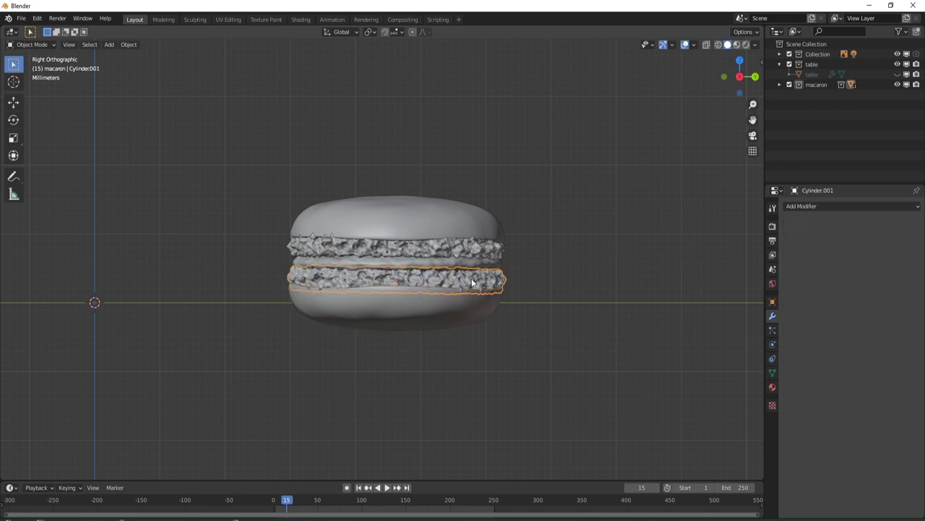
key(r)
key(z)
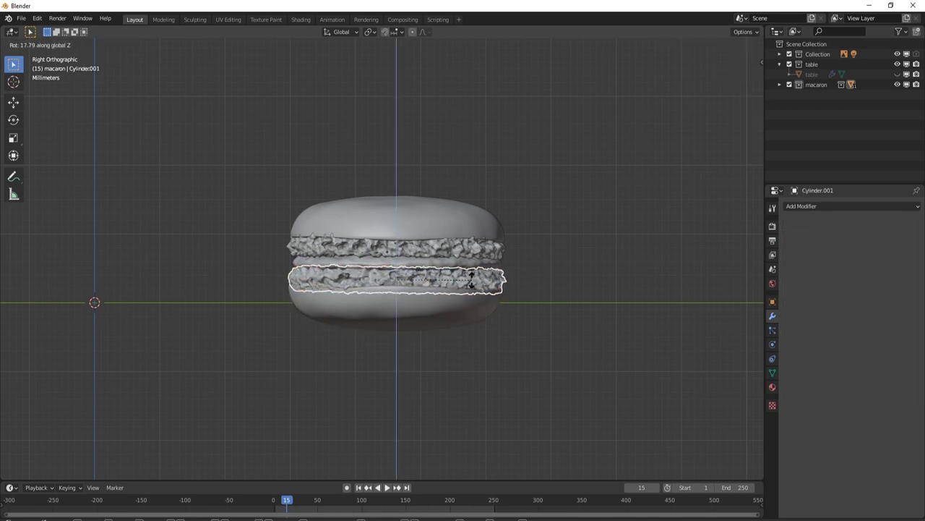
click(452, 285)
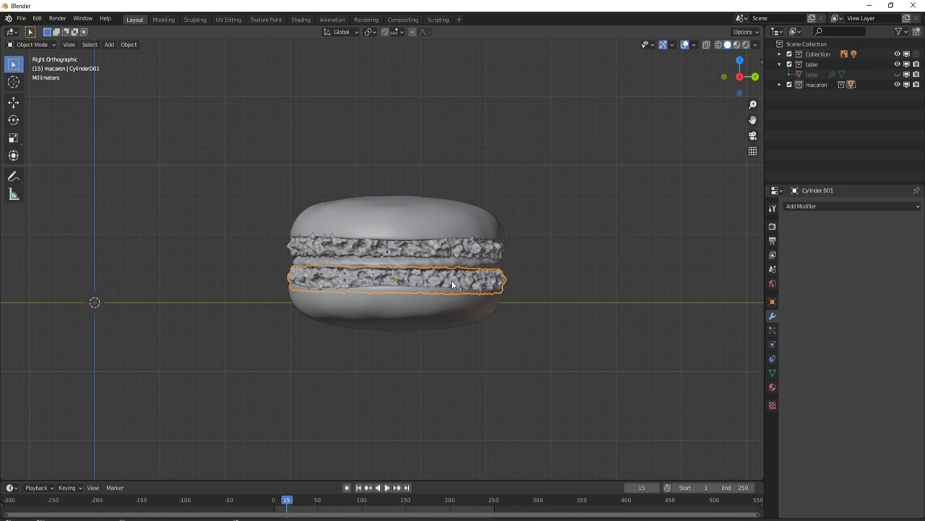
- Tilt the bottom part 2.16° about X and nudge it vertically
key(r)
key(x)
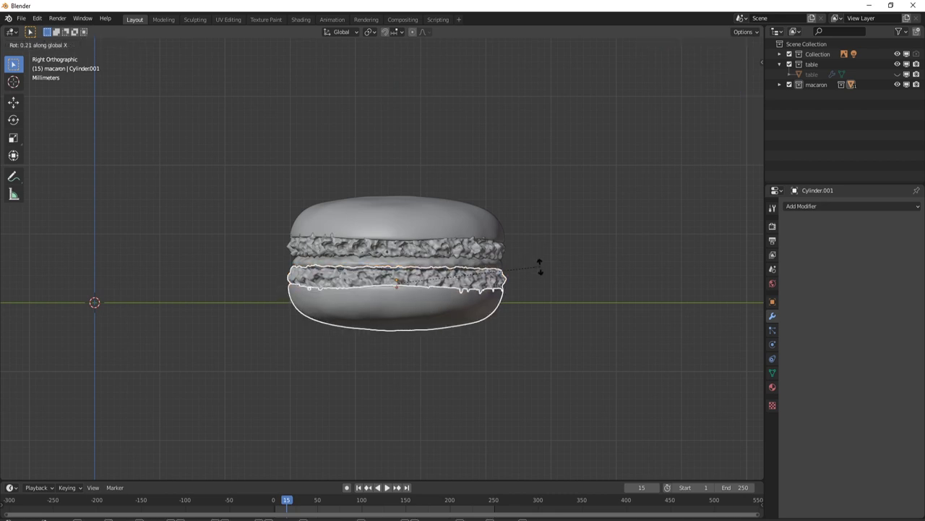
click(535, 262)
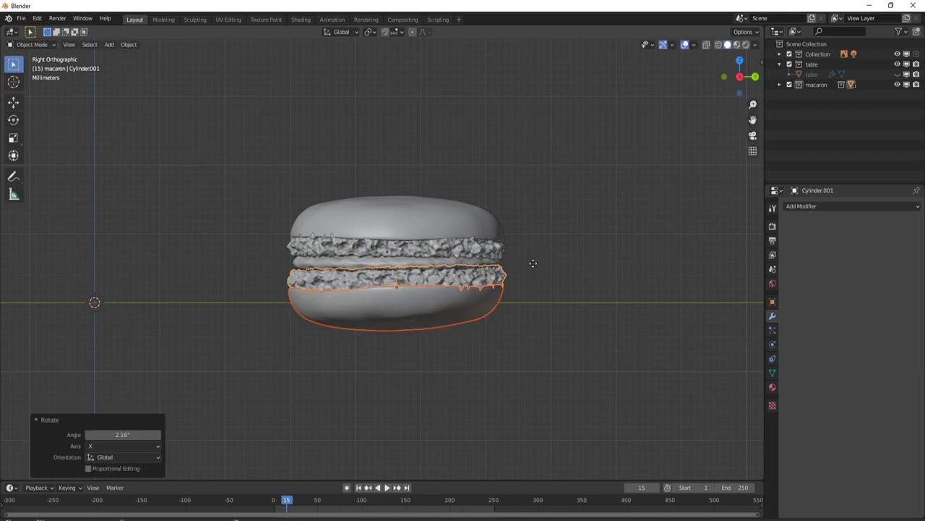
key(g)
key(z)
click(484, 257)
- Tilt the top shell 0.556° about the X axis
click(479, 242)
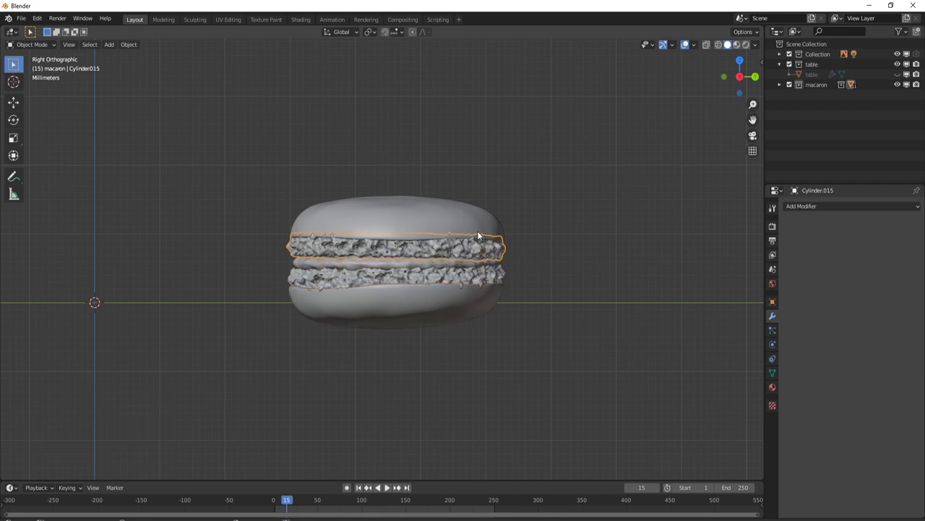
click(478, 231)
key(r)
key(x)
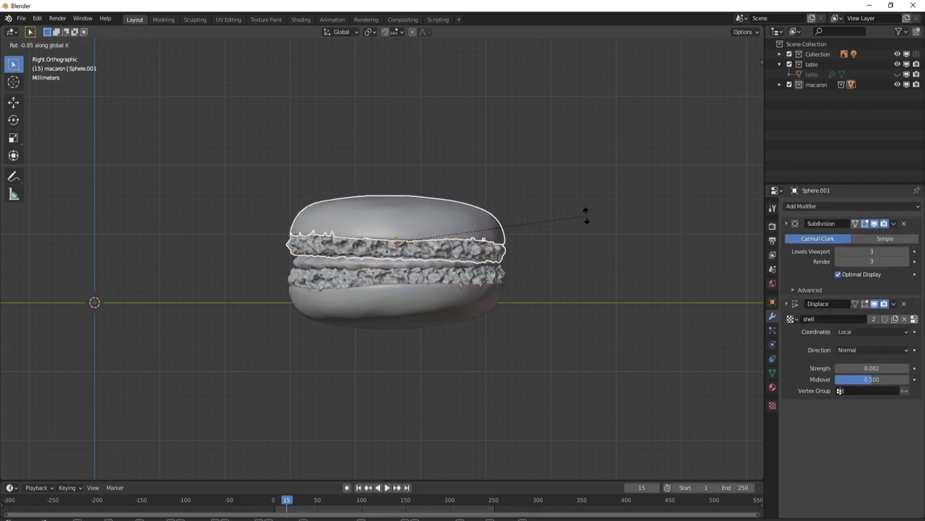
click(584, 210)
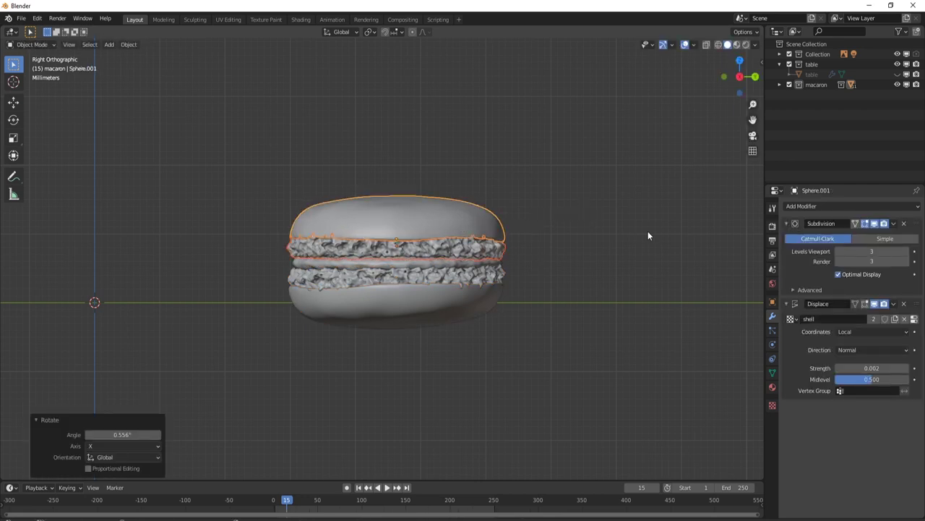
click(648, 230)
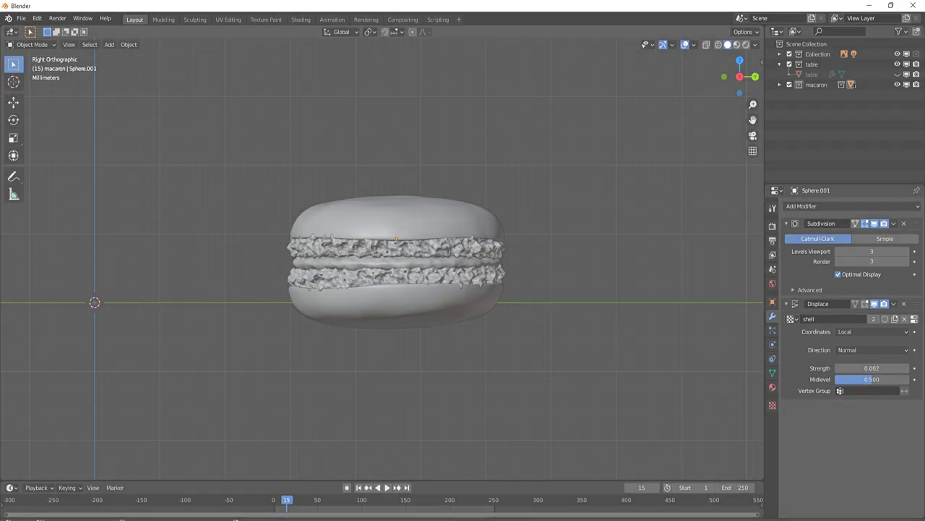